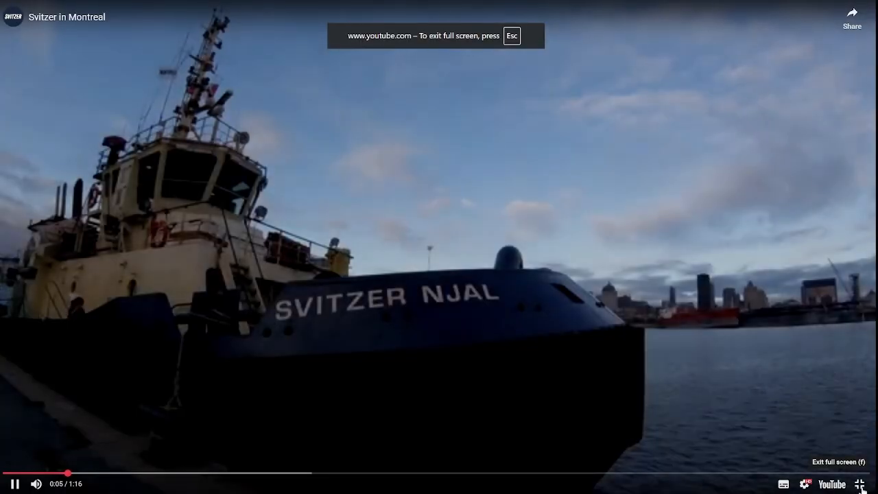
Leave full screen, check the sharing options, and authorize MPEmbed's Matterport login for the private tour
left_click(859, 486)
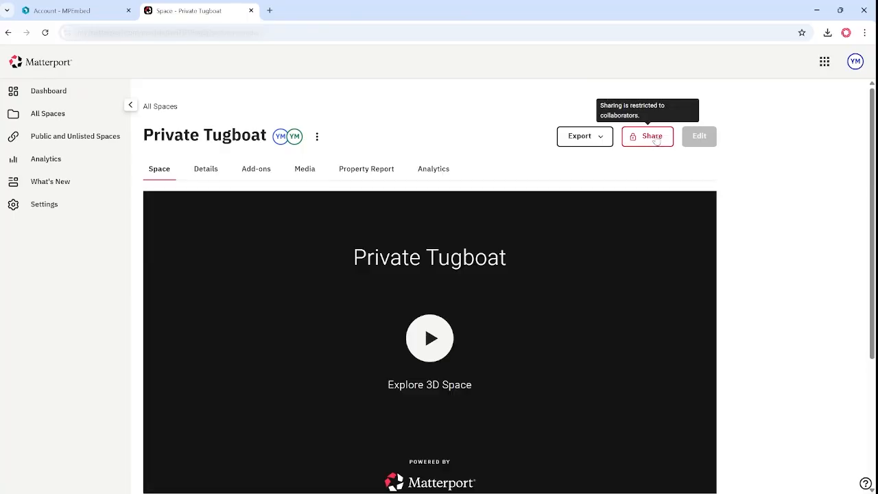
left_click(651, 135)
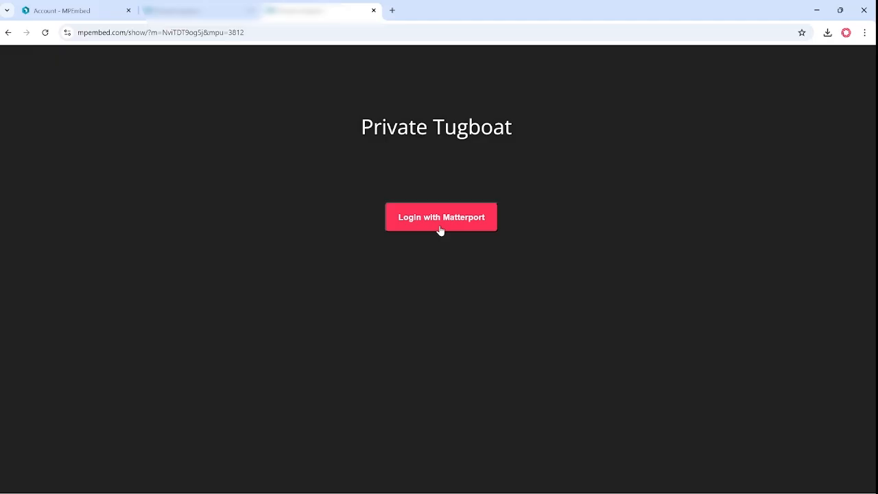
left_click(440, 217)
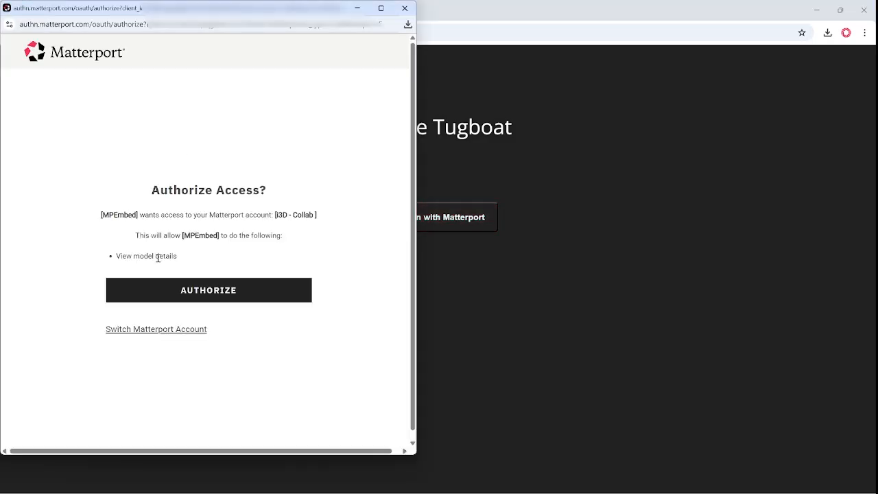
left_click(206, 297)
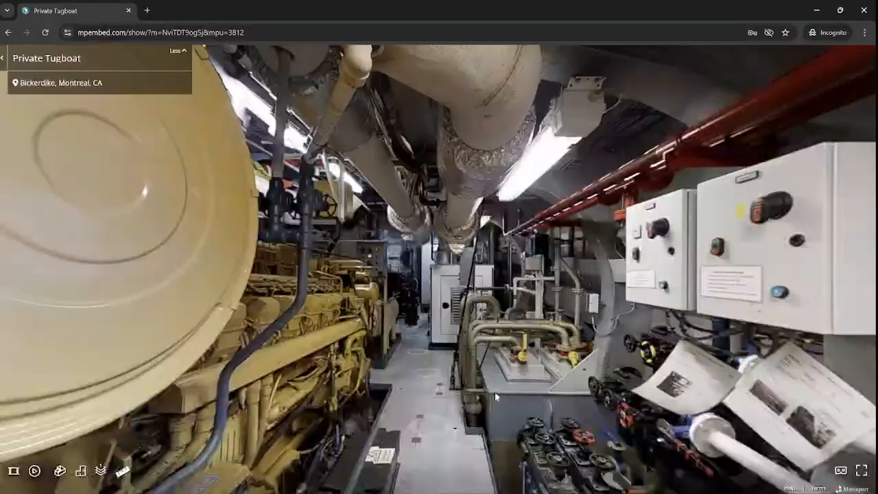
Walk the tugboat tour, open the safety data sheet tag, and go to All Spaces
left_click(494, 394)
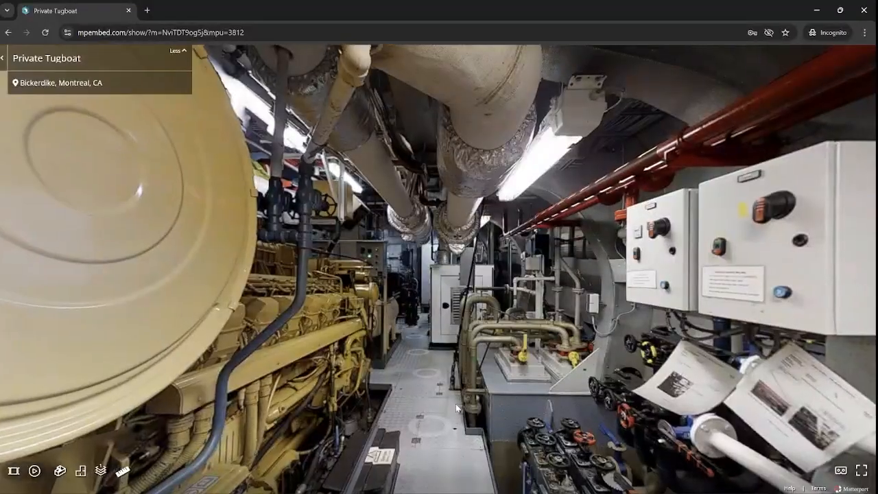
left_click_drag(780, 260, 541, 452)
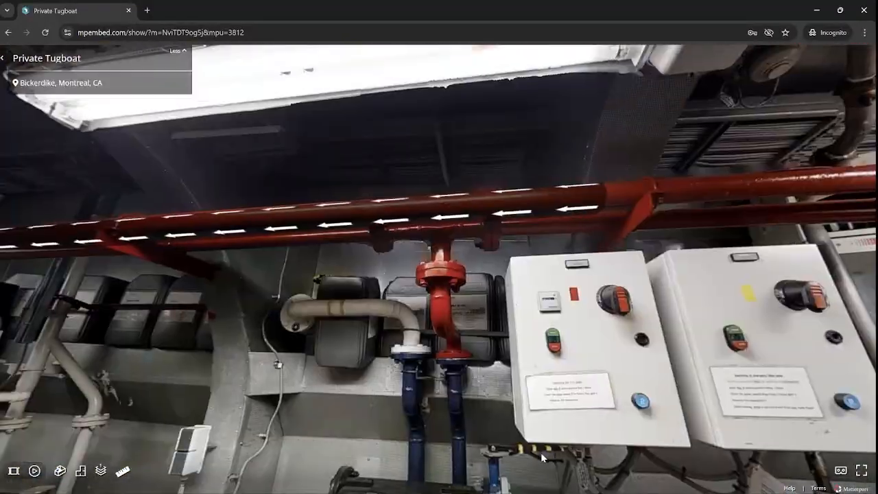
left_click(512, 216)
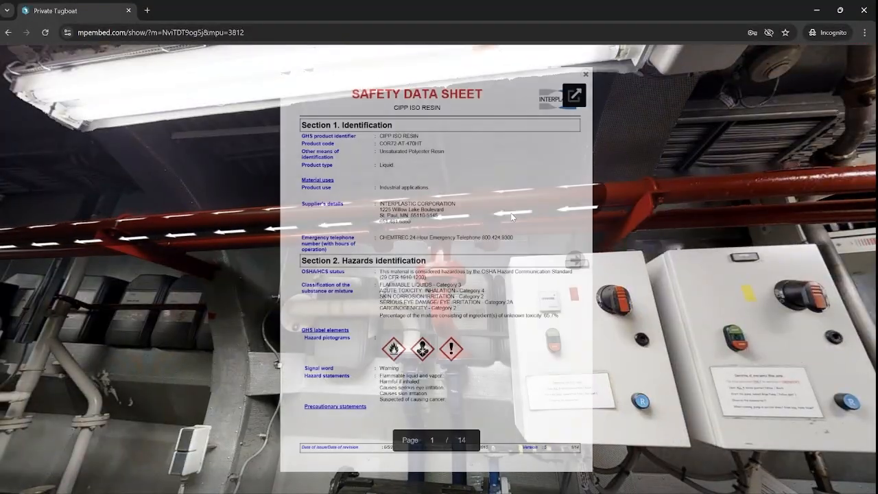
scroll(512, 216, "down", 5)
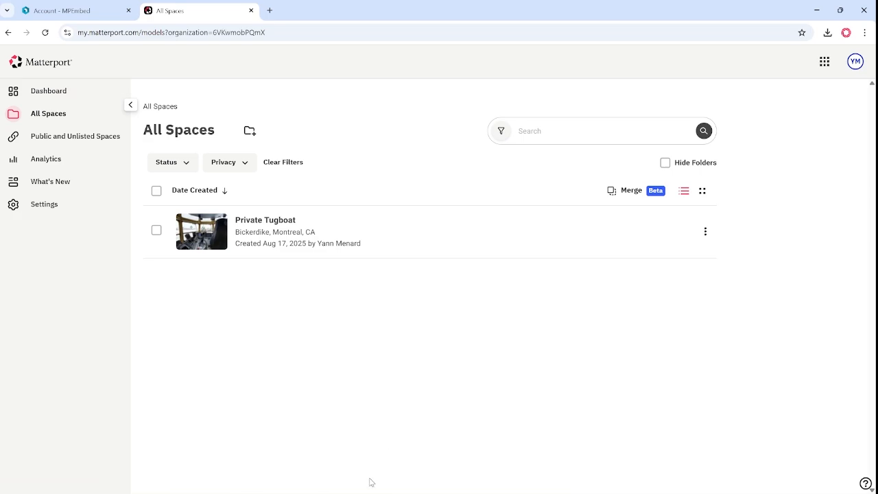
Confirm Private Tugboat is Private, take its model ID from the address bar, and return to MPEmbed
left_click(203, 232)
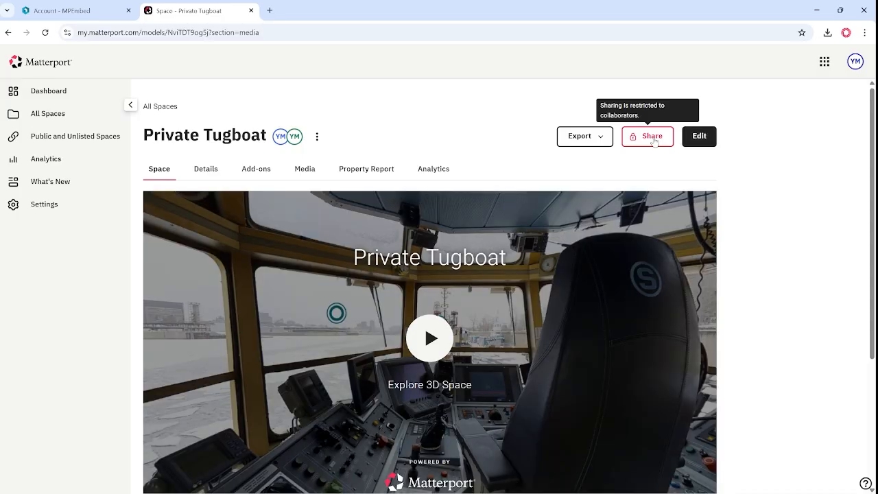
left_click(654, 138)
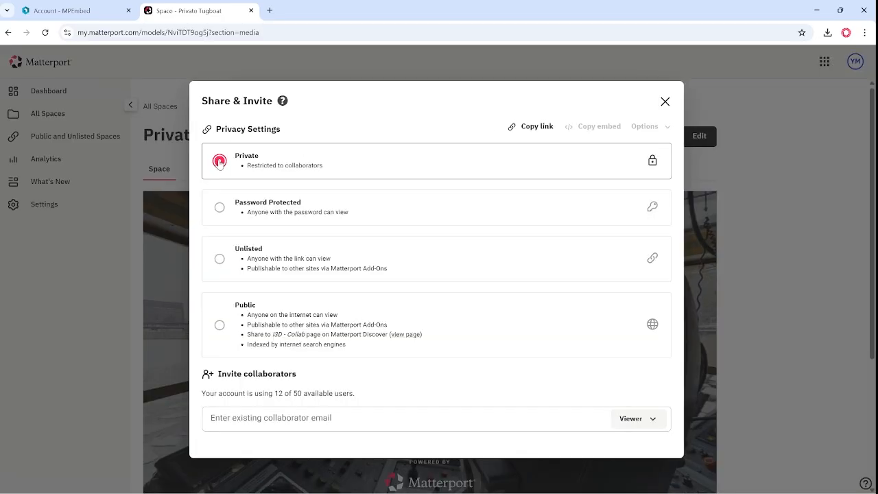
double_click(187, 32)
key("ctrl+c")
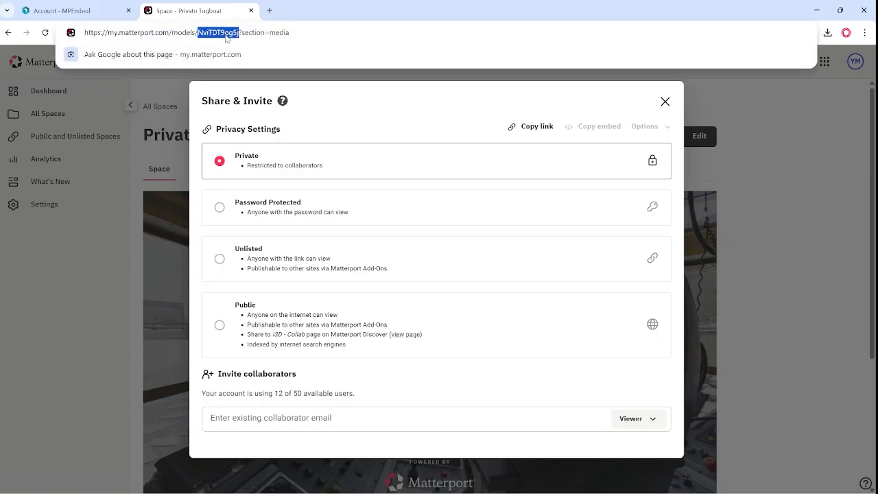
left_click(76, 14)
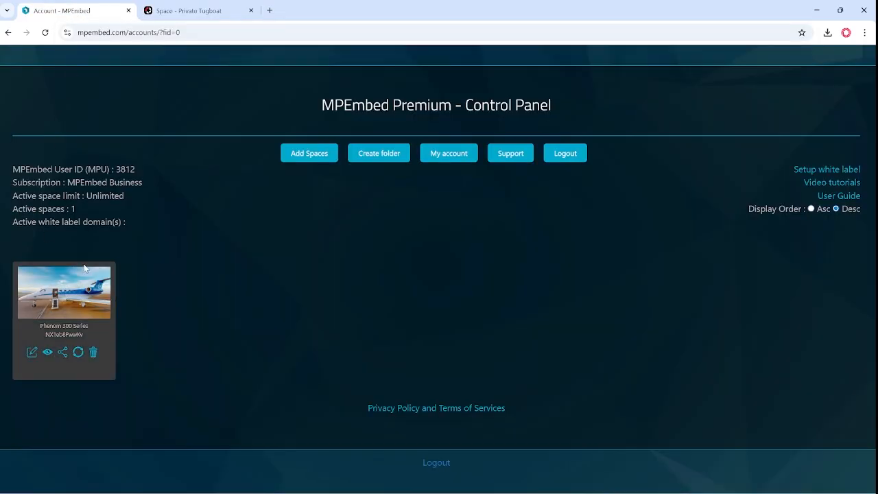
left_click(316, 155)
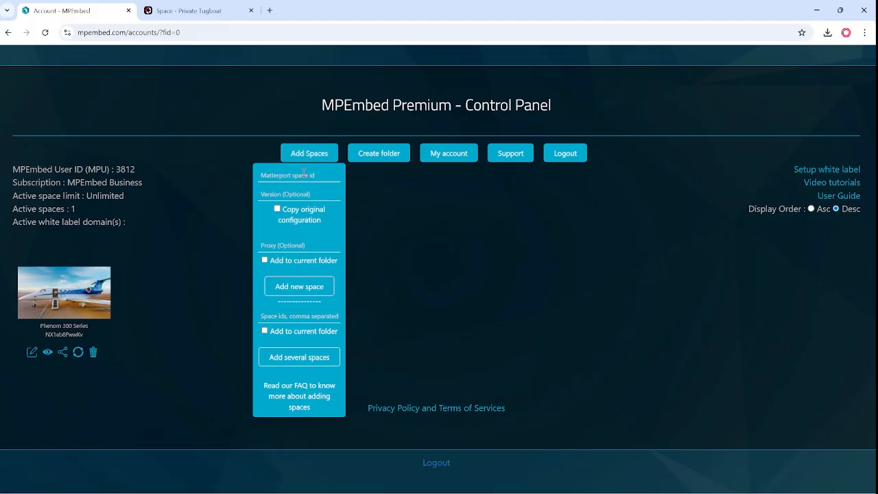
left_click(304, 174)
key("ctrl+v")
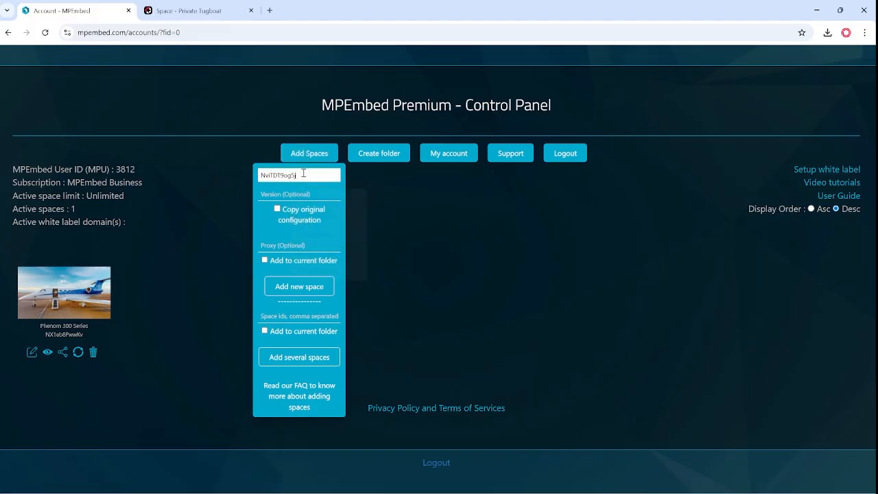
left_click(296, 288)
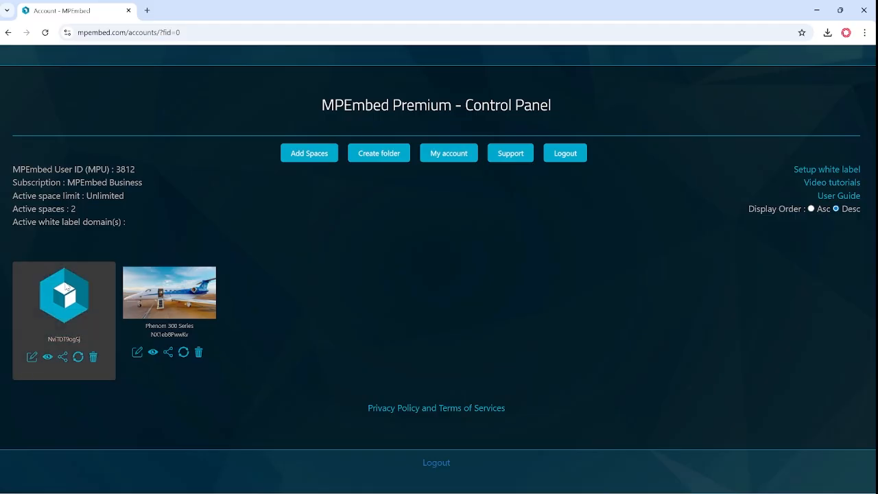
left_click_drag(85, 339, 42, 334)
Open the new space in the editor, sign in to Matterport with the account e-mail and password, and authorize MPEmbed
left_click(31, 360)
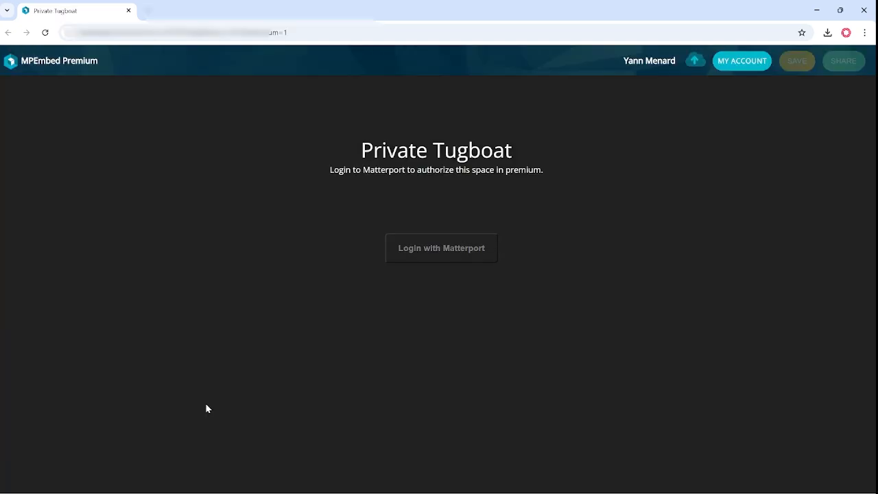
left_click(451, 252)
left_click(202, 152)
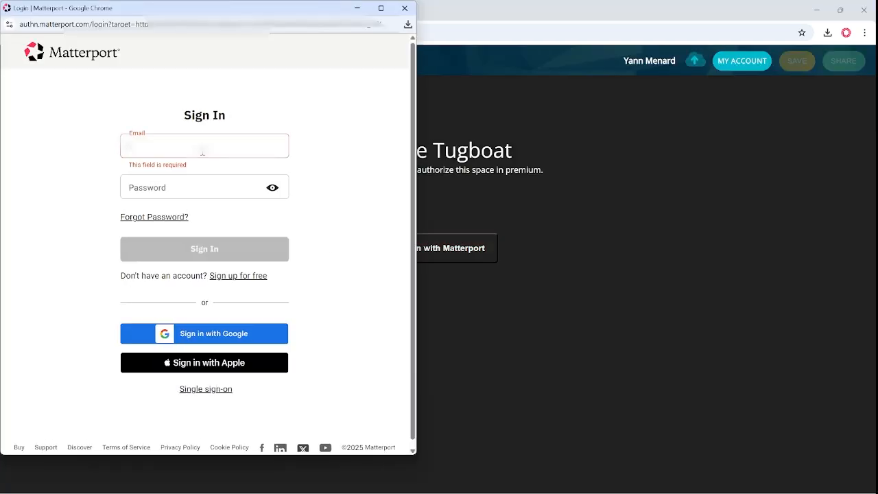
type("[blurred]")
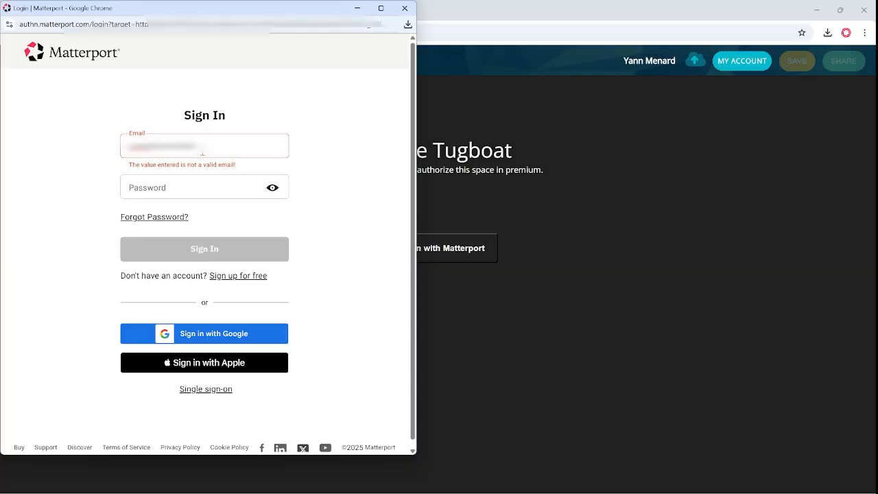
type("[blurred]")
key("Tab")
type("[masked]")
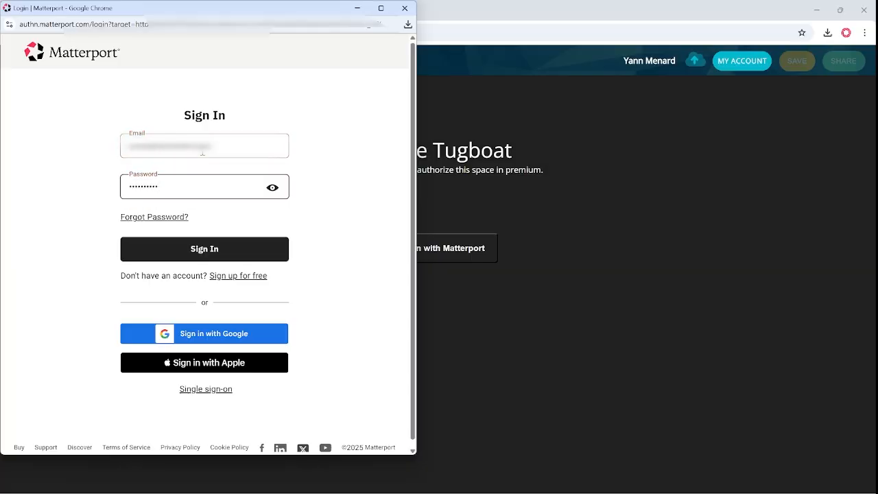
left_click(208, 248)
left_click(230, 293)
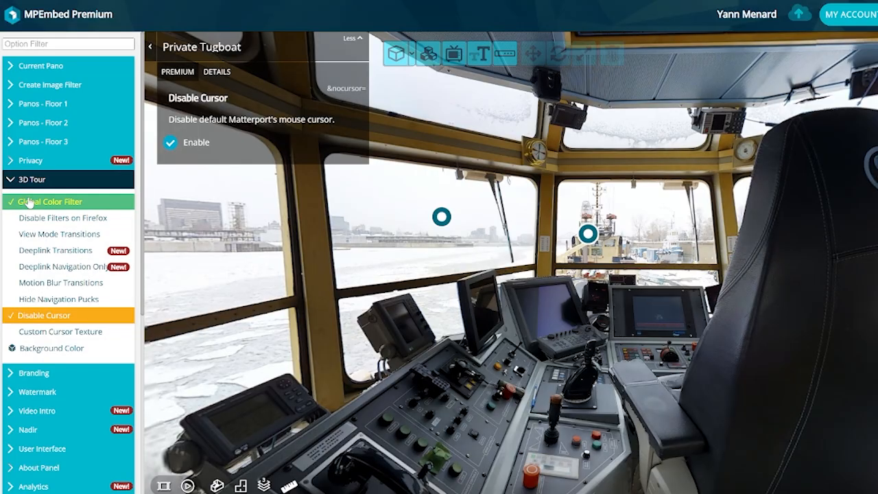
Set the 3D Tour Global Color Filter to Saturation 125%
left_click(29, 201)
left_click(171, 165)
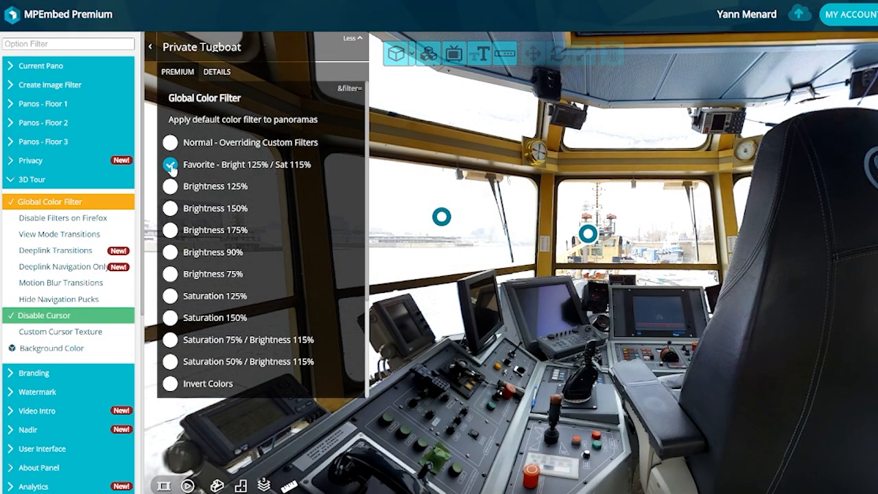
left_click(171, 296)
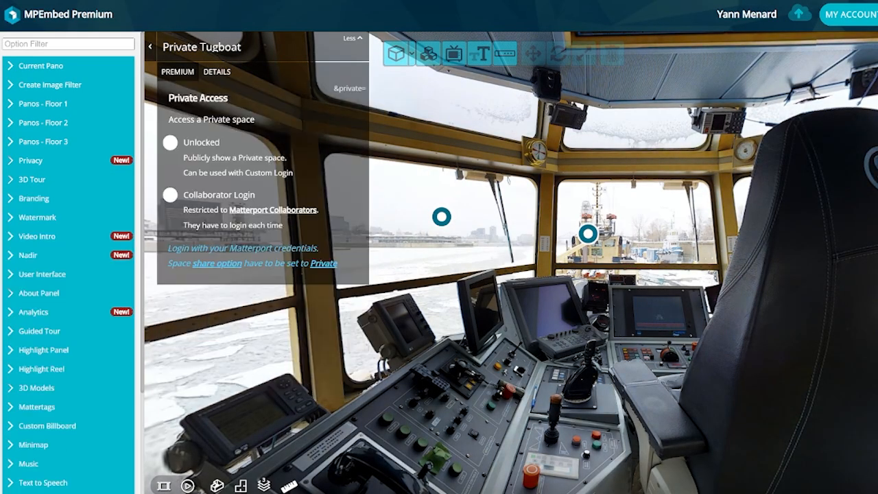
Copy the space's share link and load it in a new browser tab
left_click(593, 239)
key("ctrl+c")
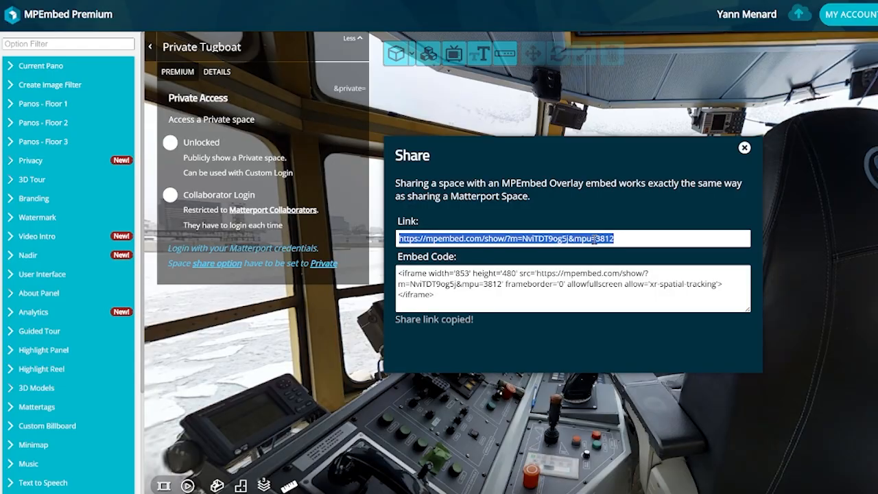
left_click(745, 147)
key("ctrl+t")
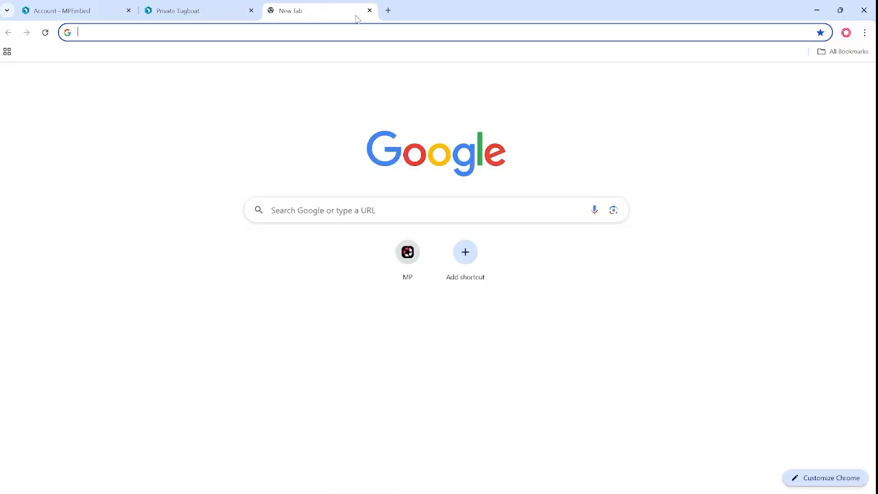
key("ctrl+v")
key("Return")
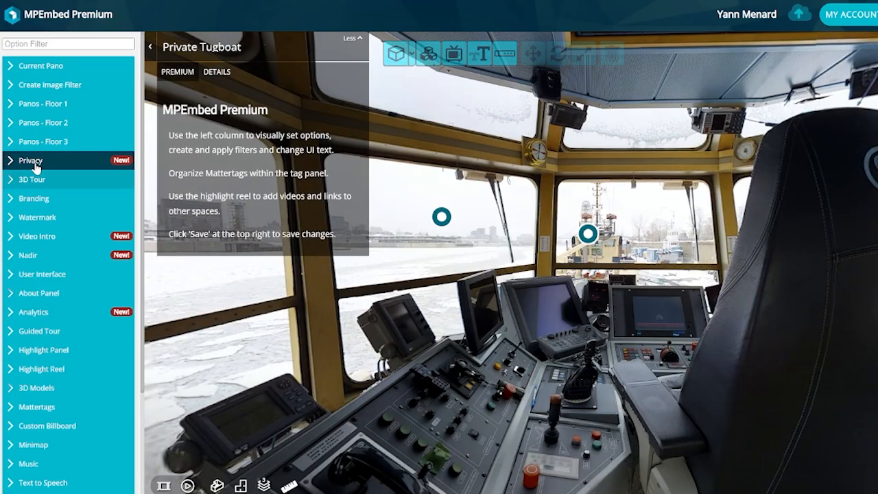
Set Privacy > Private Access to Unlocked and save the settings
left_click(36, 165)
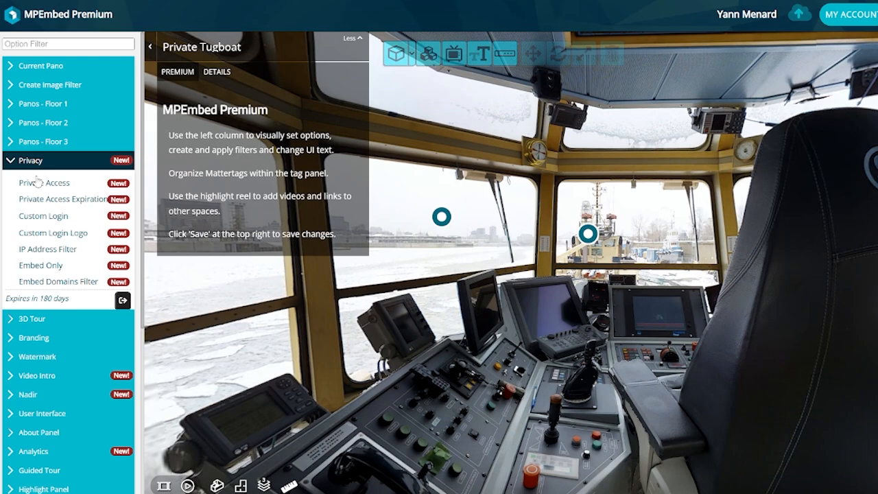
left_click(38, 187)
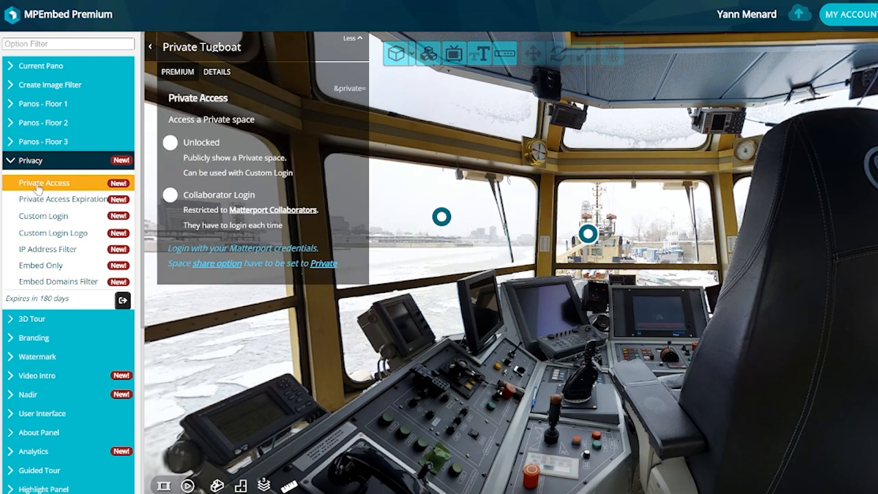
left_click(171, 142)
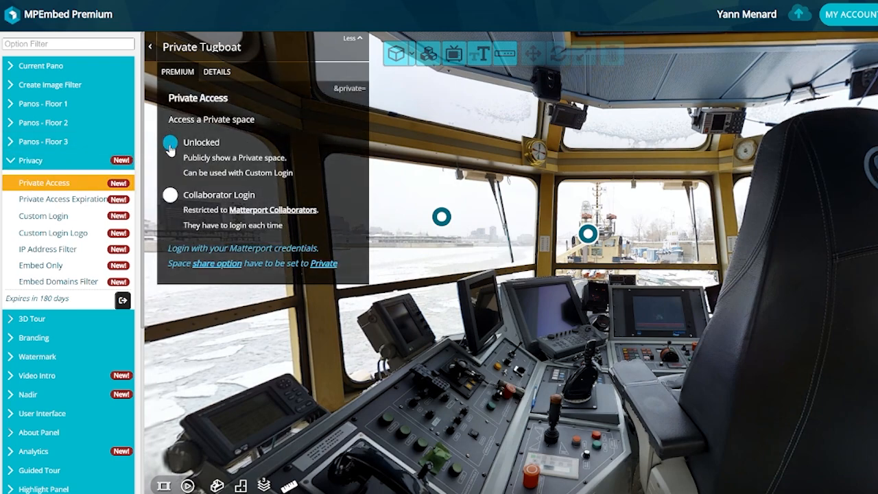
left_click(171, 145)
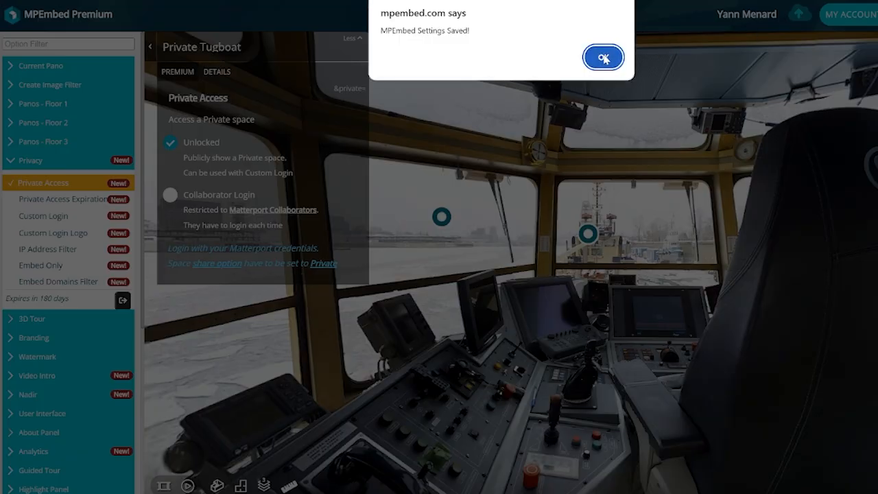
left_click(604, 59)
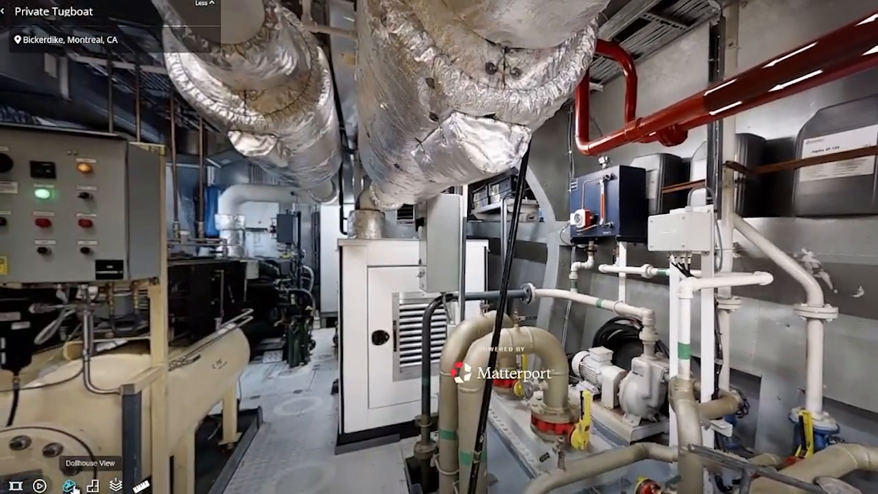
left_click(68, 486)
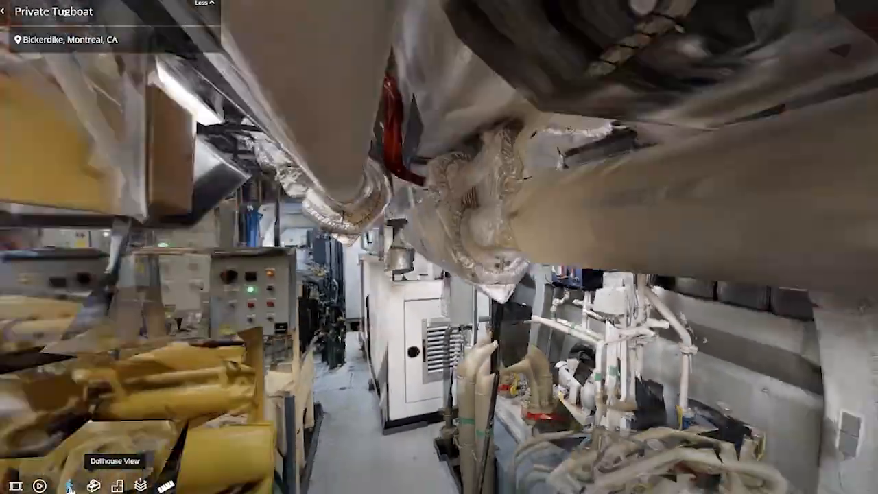
left_click(69, 486)
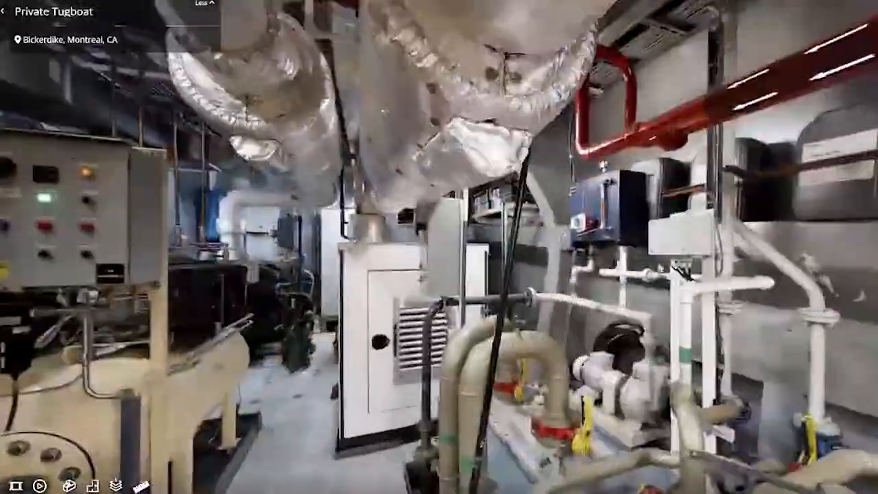
left_click_drag(681, 266, 400, 309)
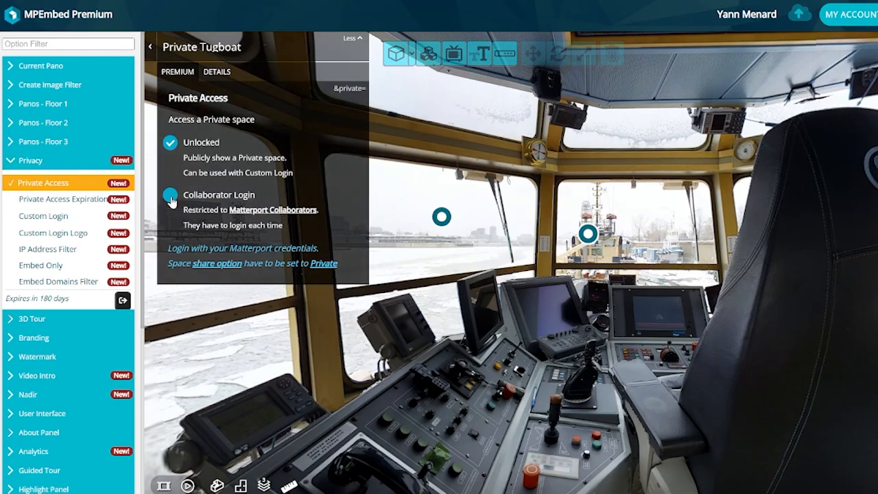
Switch Private Access to Collaborator Login and save it
left_click(171, 197)
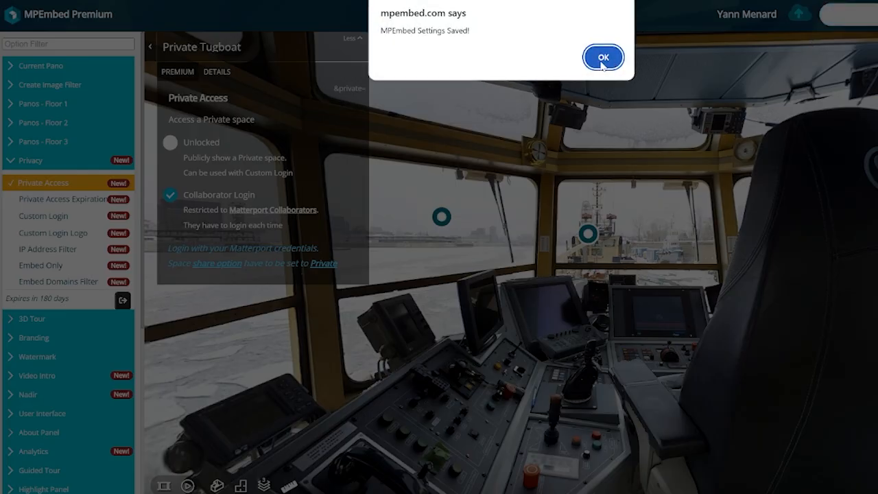
left_click(602, 58)
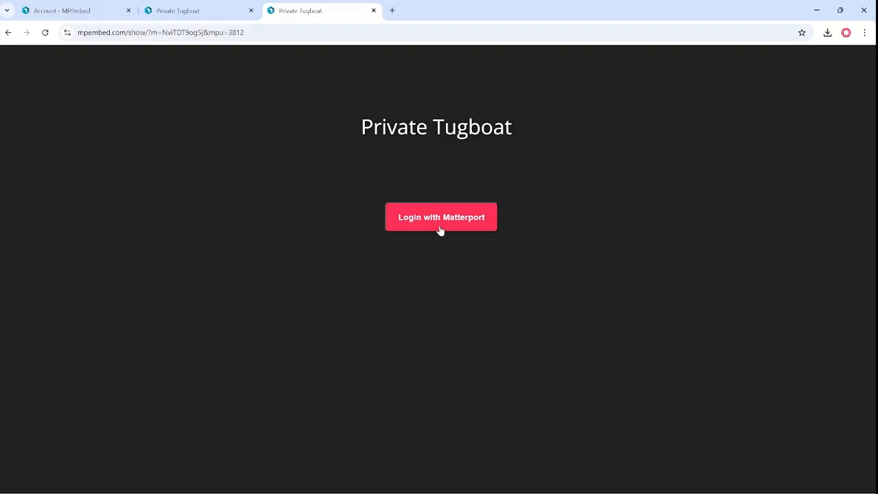
Log in with Matterport and authorize MPEmbed to use the account
left_click(441, 218)
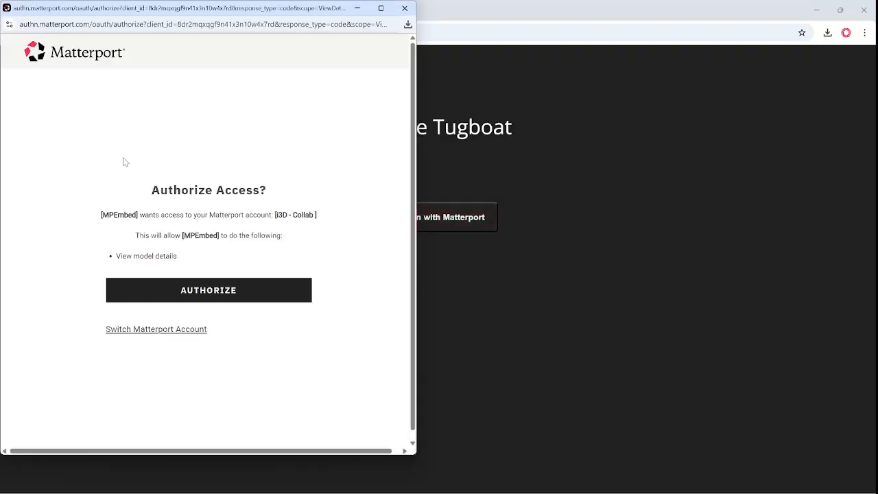
left_click(191, 281)
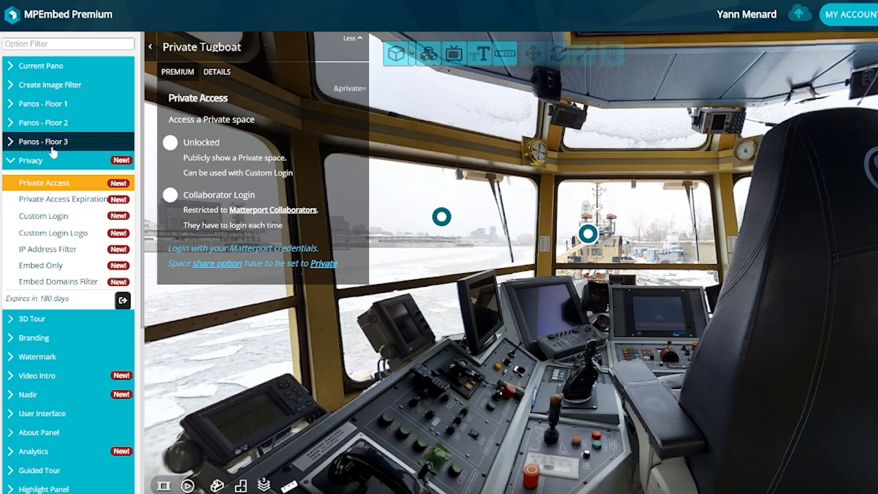
Set the Private Access Expiration date to January 9, 2026
left_click(56, 203)
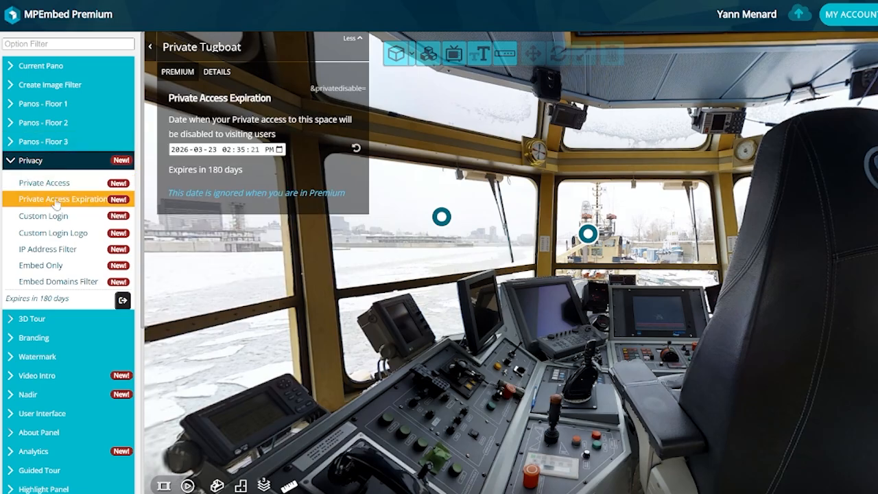
left_click(279, 150)
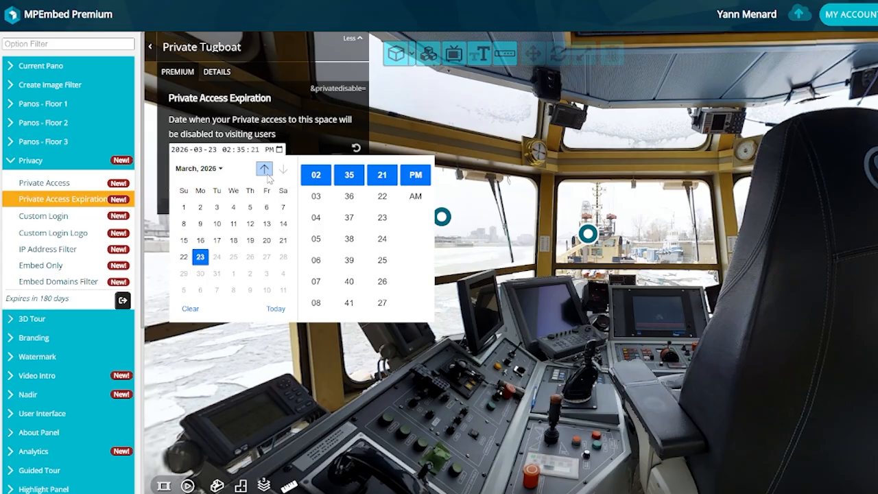
left_click(266, 172)
left_click(266, 172)
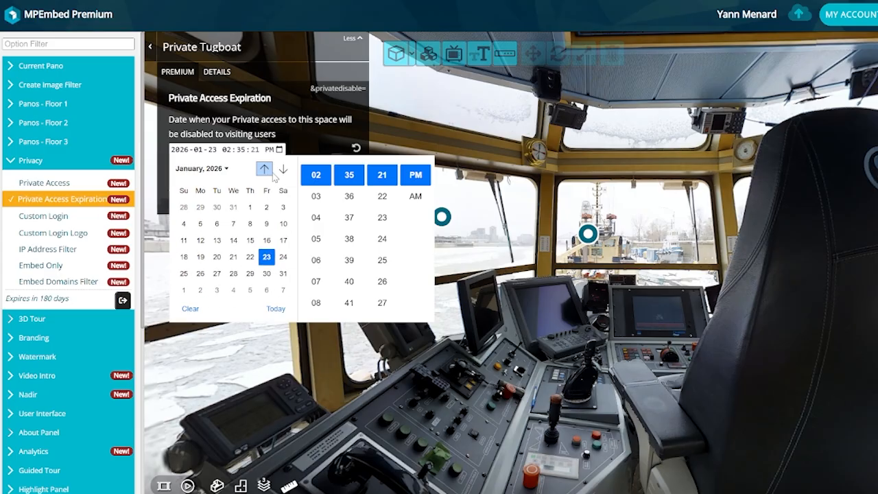
left_click(266, 224)
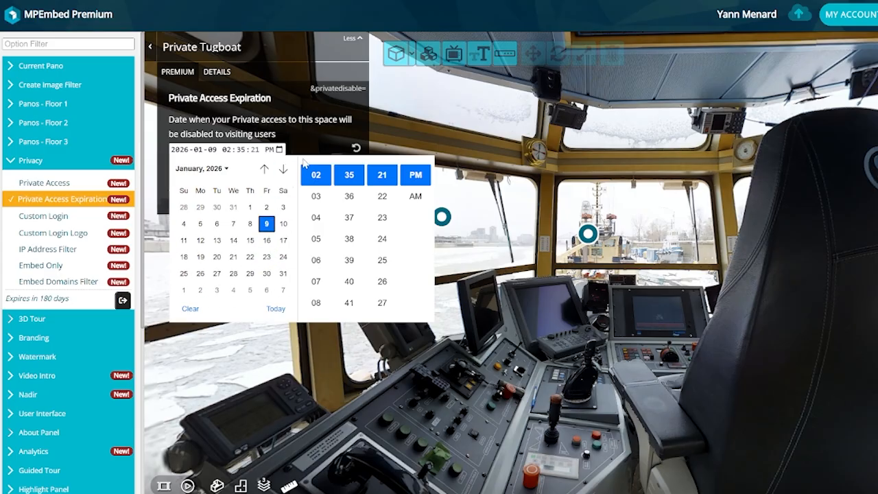
left_click(306, 148)
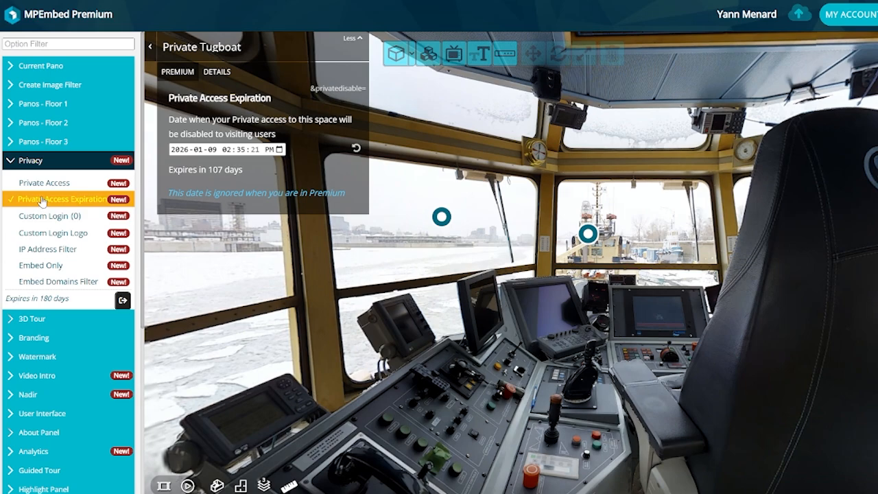
Open Custom Login and preview the Create User and Create Group forms without saving
left_click(52, 218)
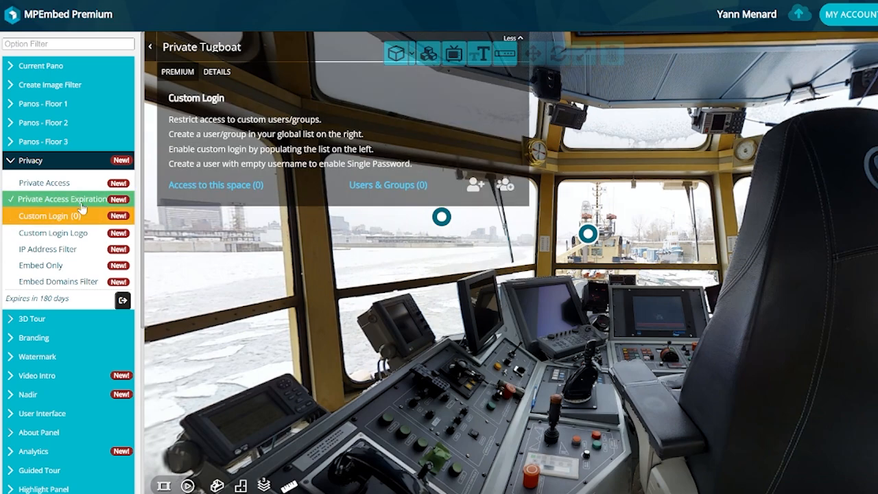
left_click(475, 184)
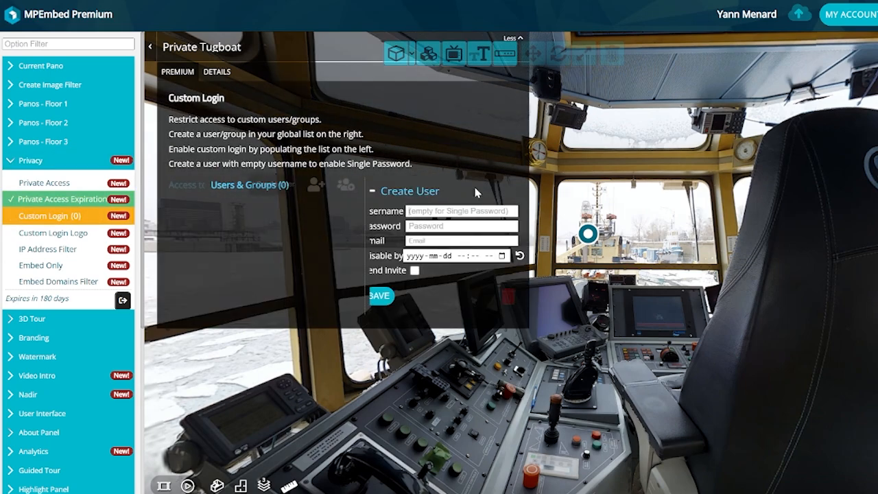
left_click(358, 191)
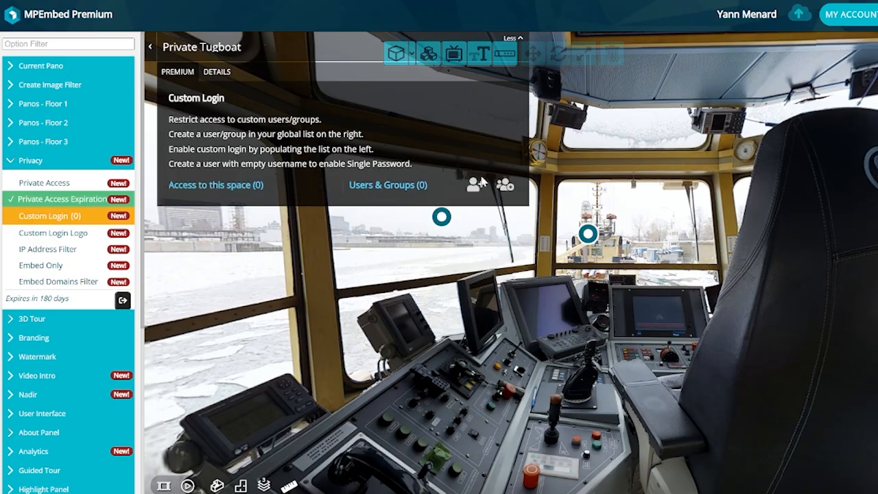
left_click(505, 187)
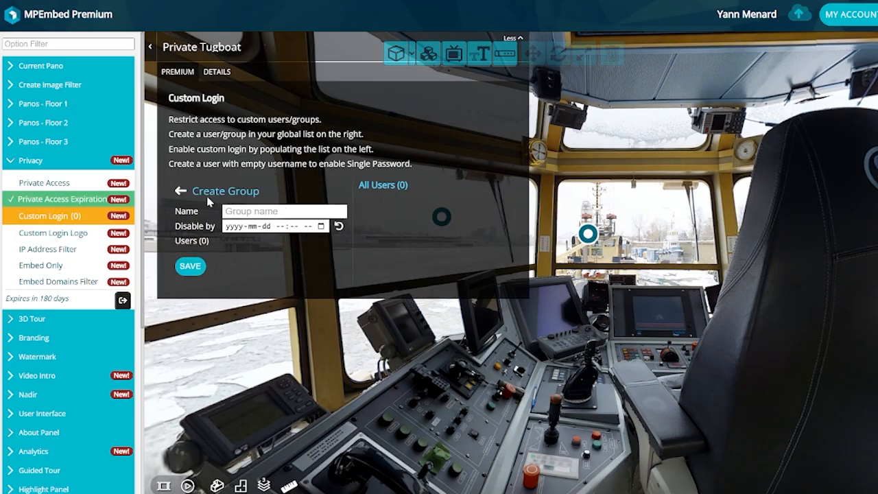
left_click(182, 192)
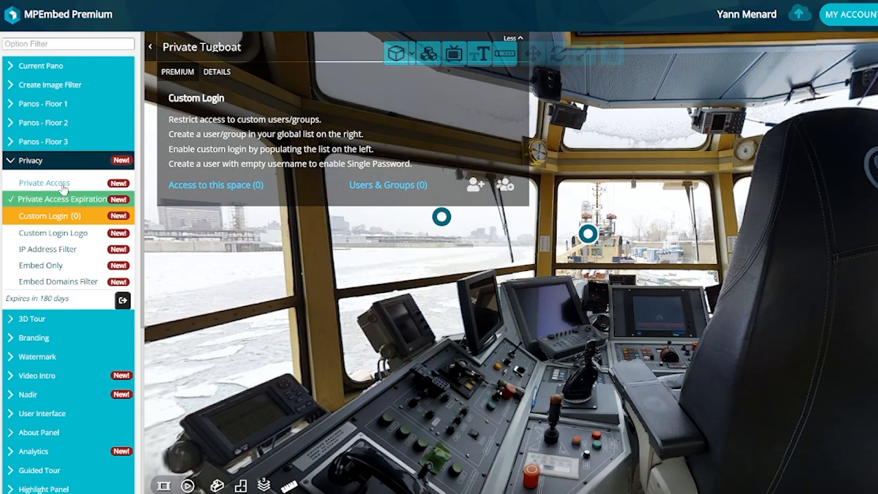
Revisit Private Access, then return to Custom Login, which lists 0 users
left_click(48, 183)
left_click(171, 143)
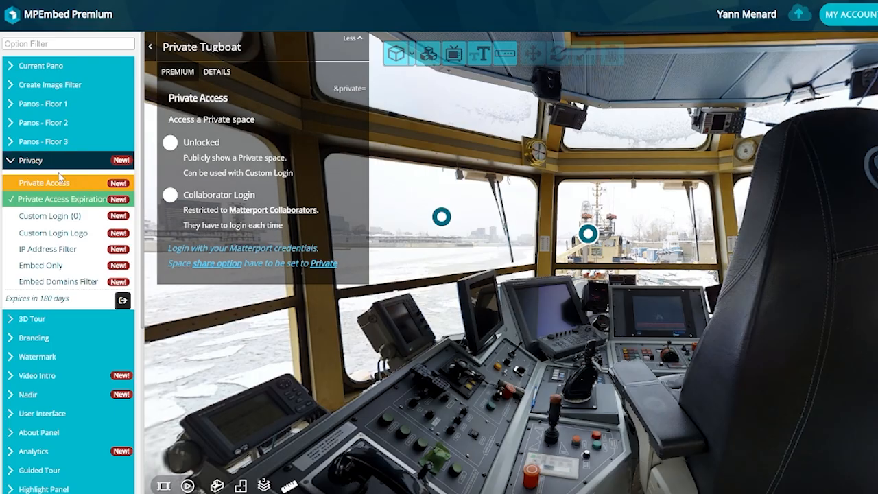
left_click(48, 216)
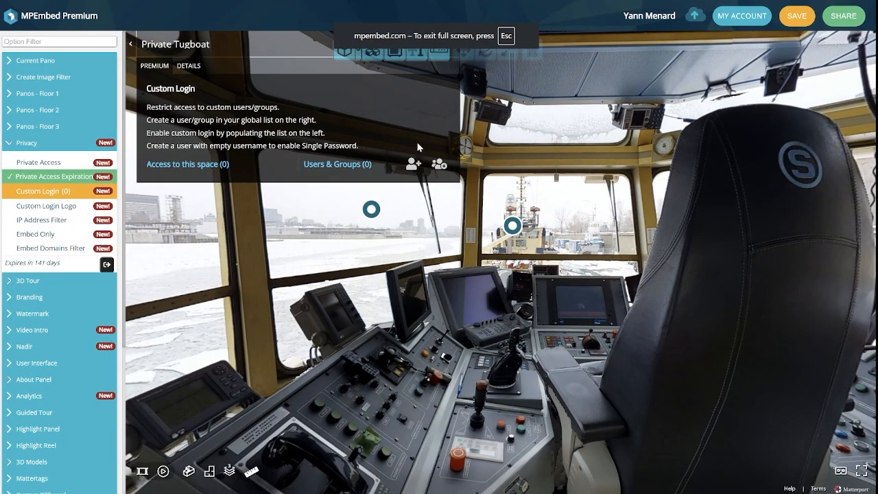
Fill the Create User form with a username, the same address as Email, and a disable date
left_click(413, 166)
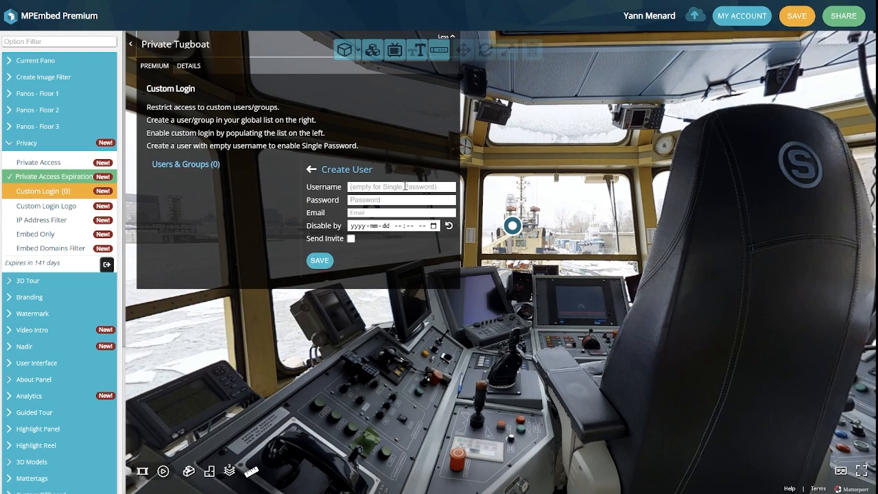
left_click(404, 186)
triple_click(404, 186)
key("ctrl+c")
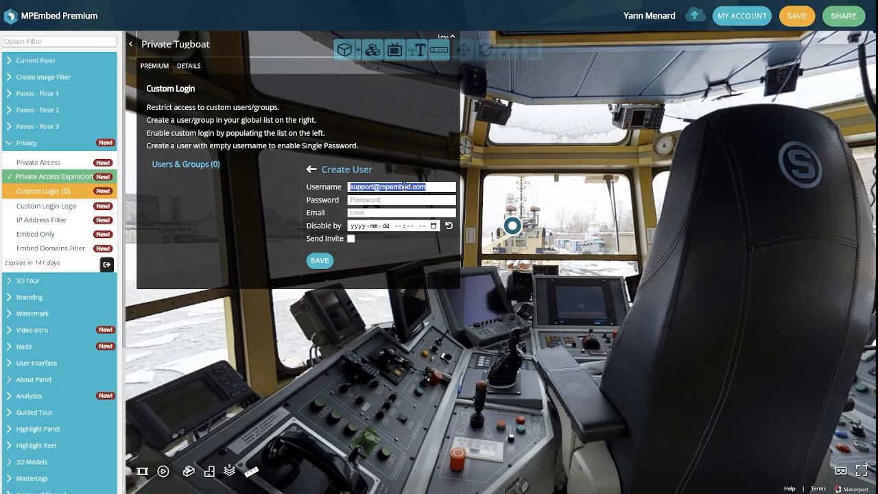
left_click(376, 212)
key("ctrl+v")
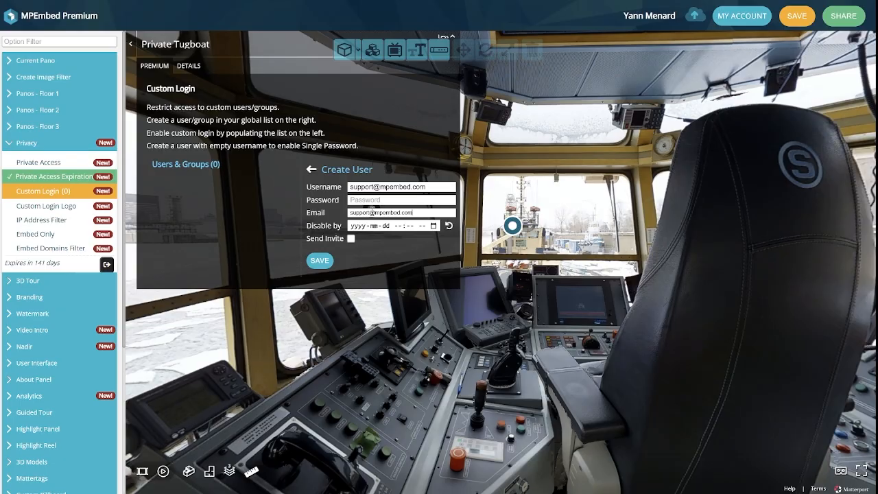
left_click(433, 227)
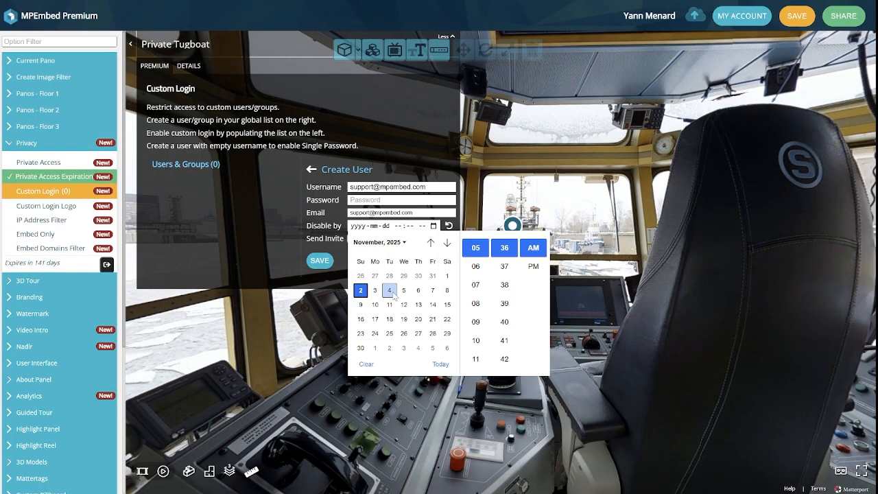
left_click(334, 295)
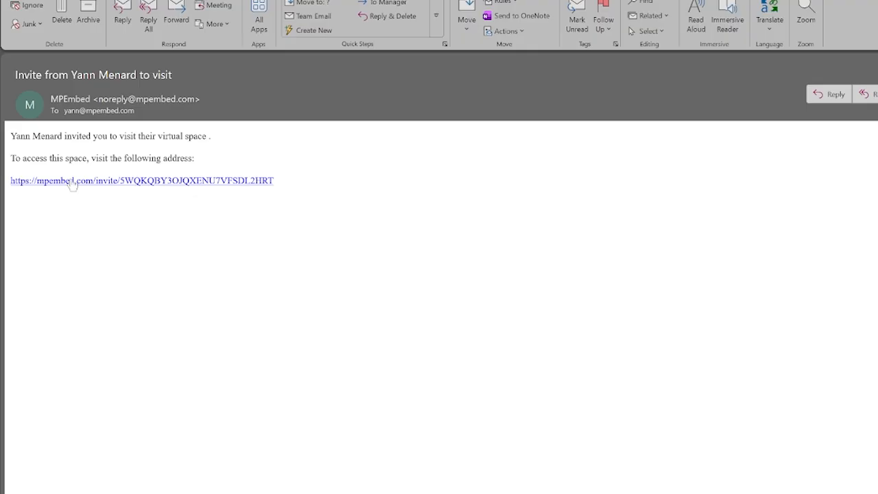
Follow the e-mailed invite link, begin setting a password, then reopen the Create User form
left_click(113, 182)
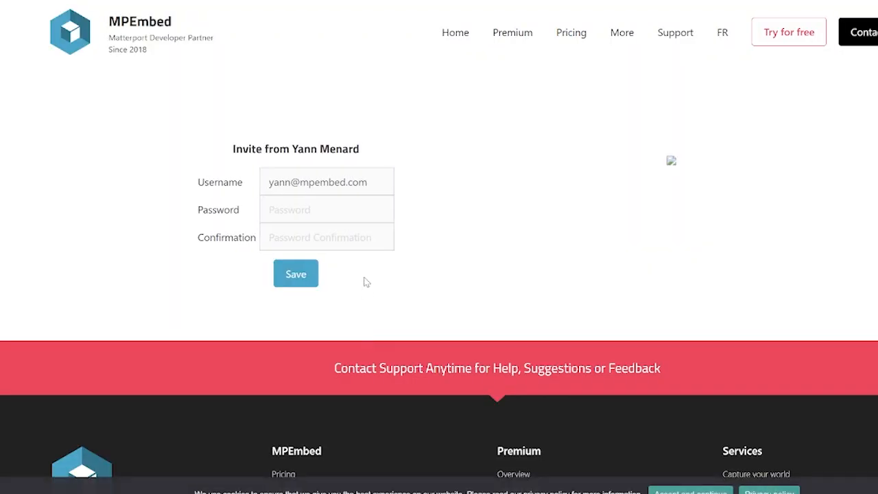
left_click(367, 210)
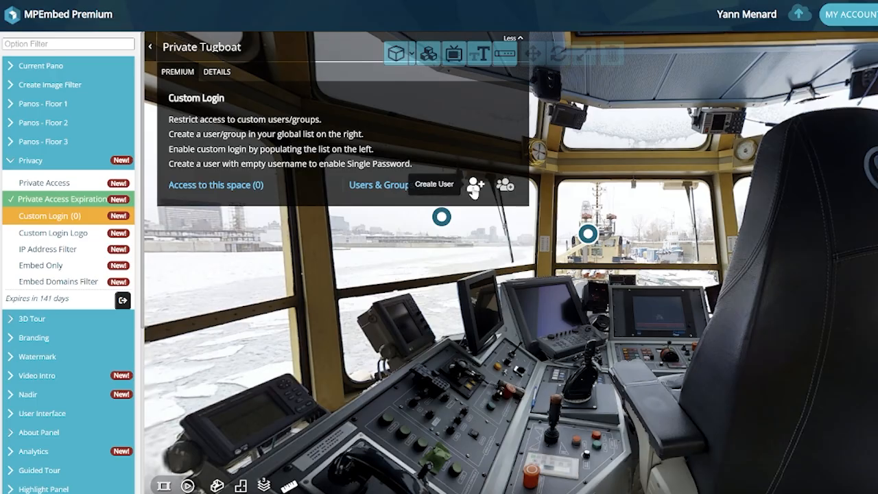
left_click(473, 187)
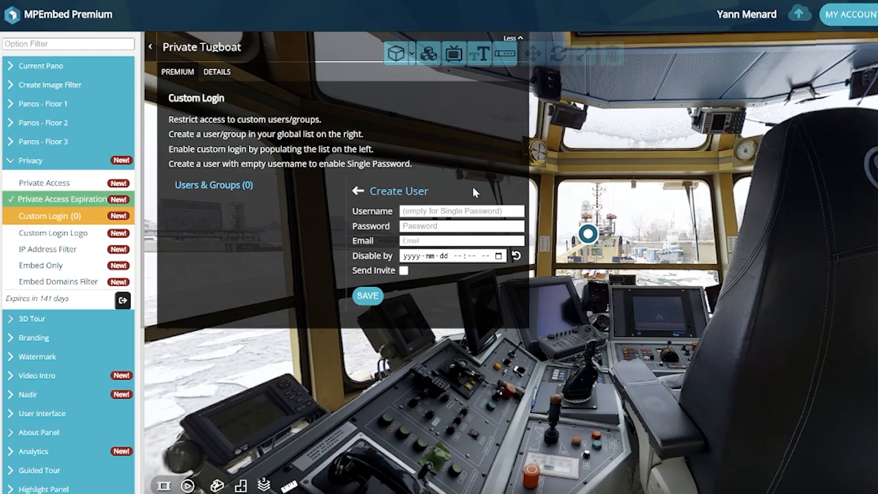
Start a new user with a username and password
left_click(358, 191)
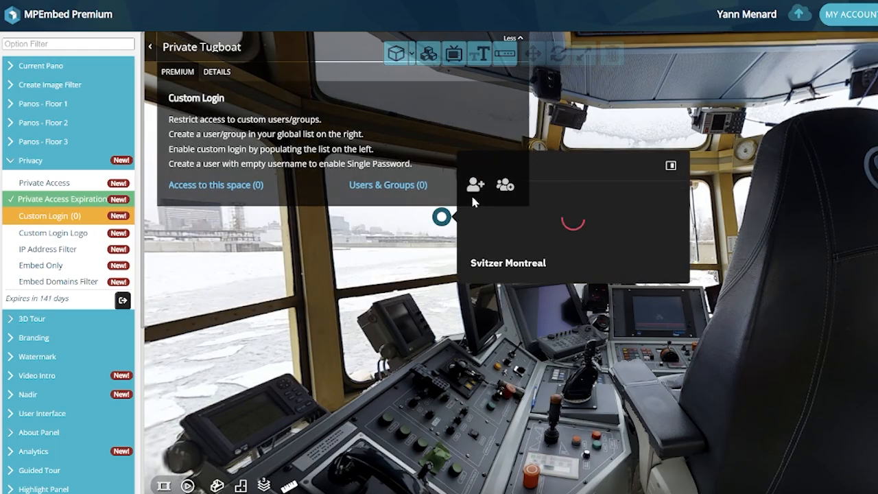
left_click(475, 185)
left_click(453, 211)
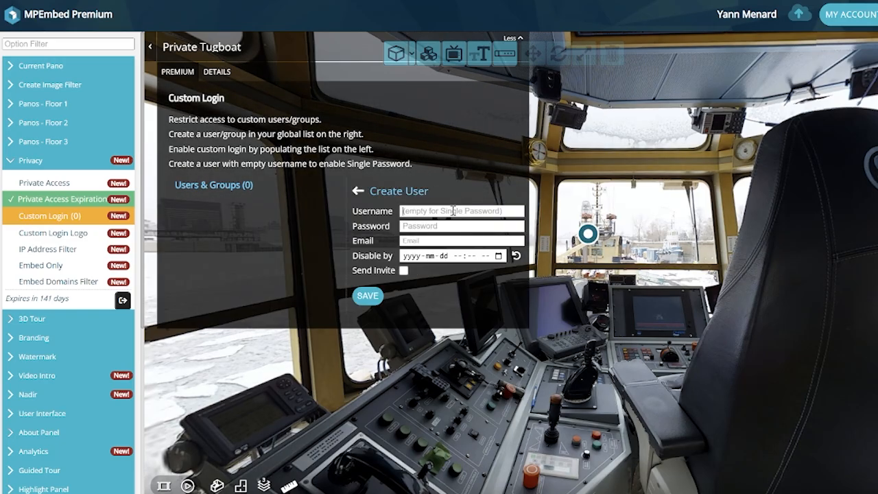
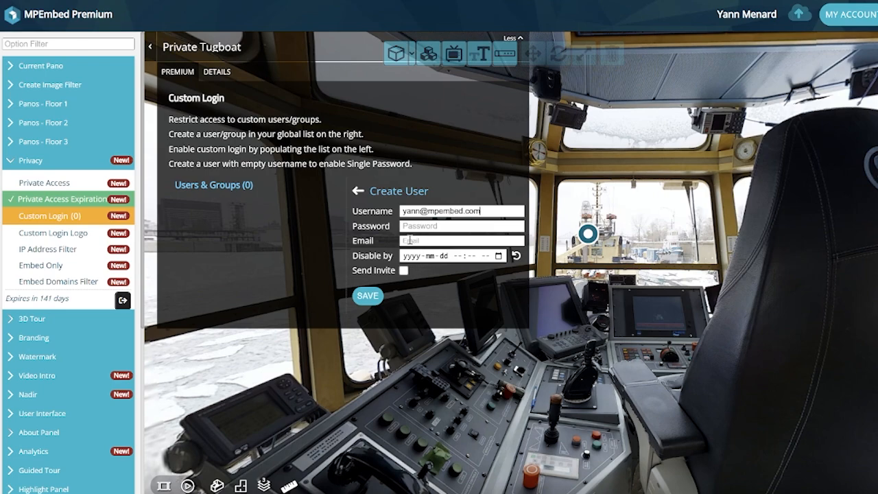
left_click(429, 225)
type("********")
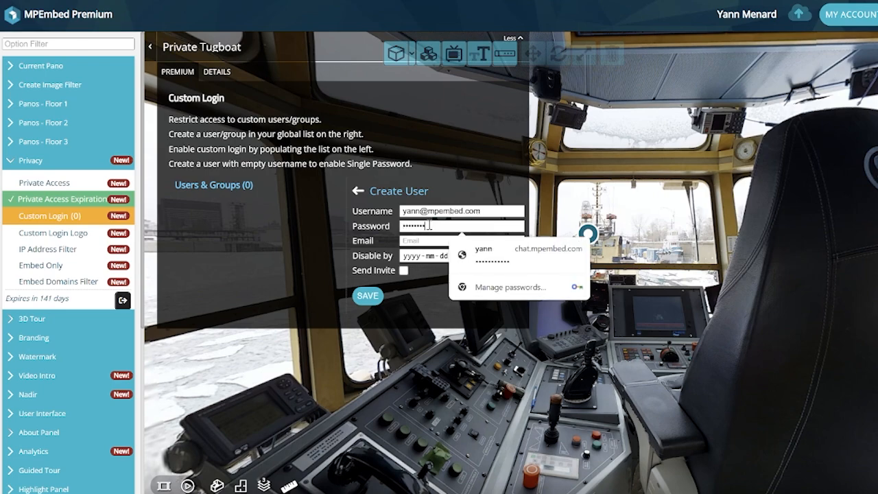
left_click(451, 193)
Set the user's Disable by date to 2025-11-04, save, and test the tour login
left_click(497, 257)
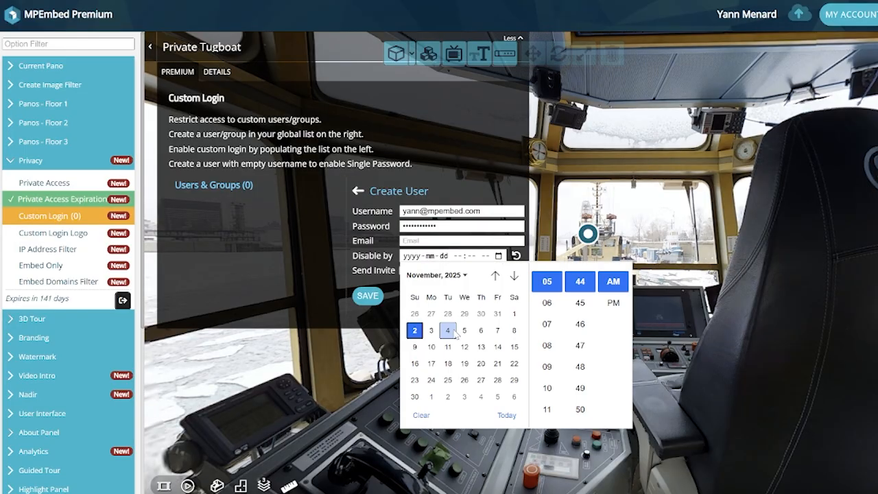
left_click(449, 331)
left_click(371, 315)
left_click(368, 297)
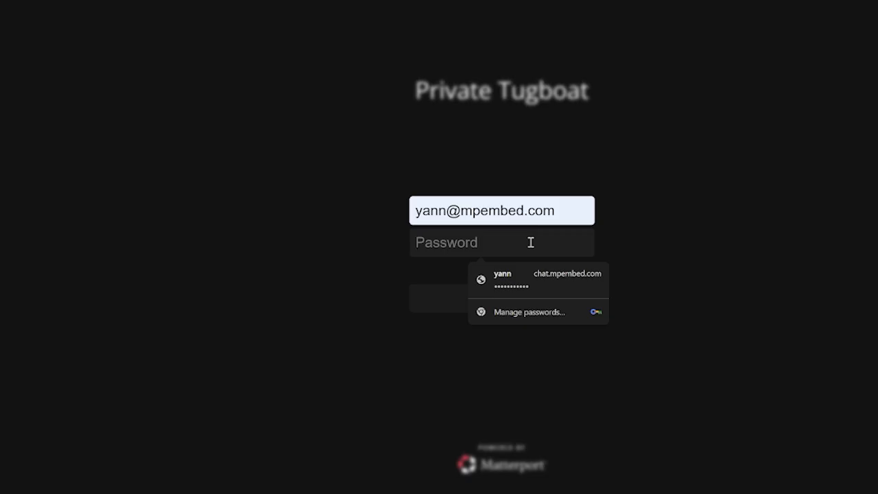
type("********")
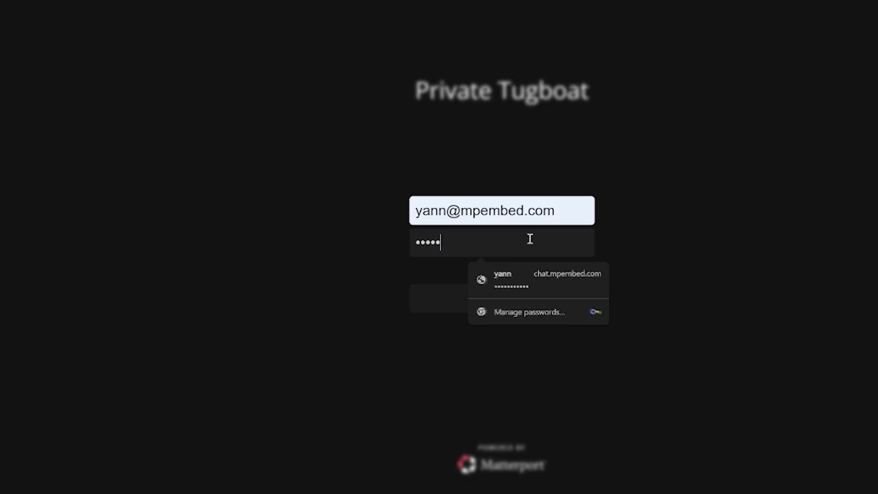
left_click(452, 304)
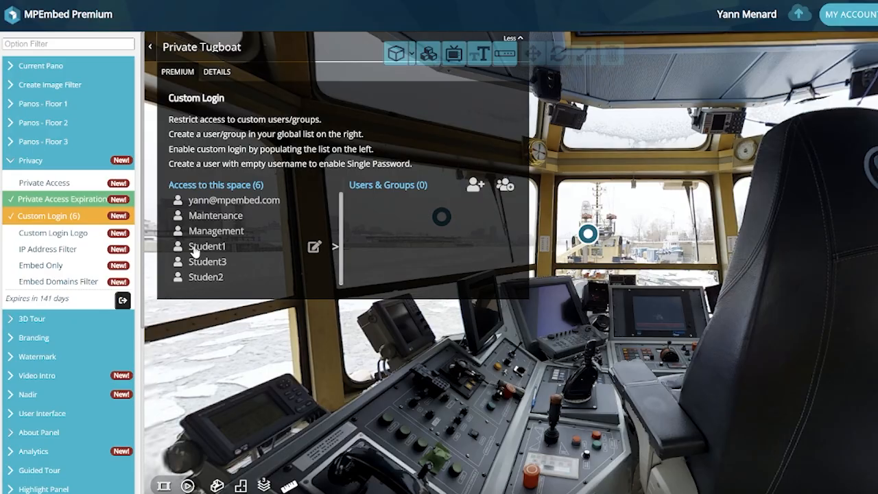
Move Student3 out of and back into access, then remove Student1's access to the space
left_click(190, 264)
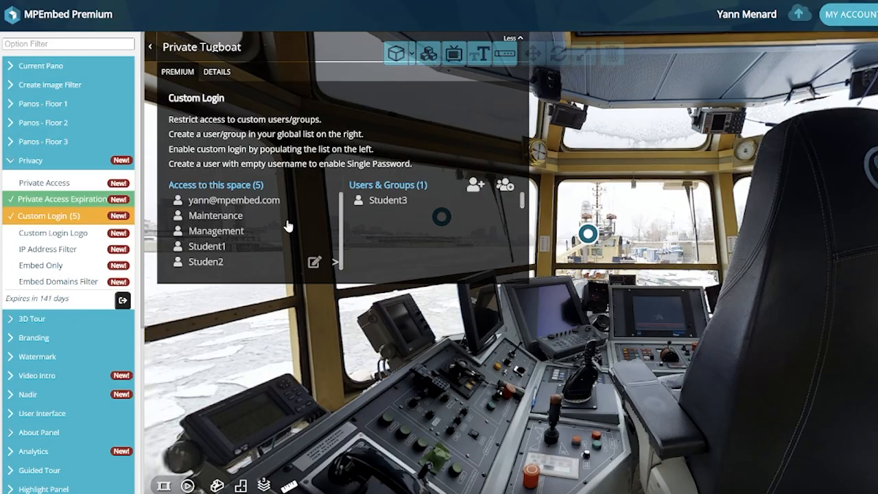
left_click(386, 203)
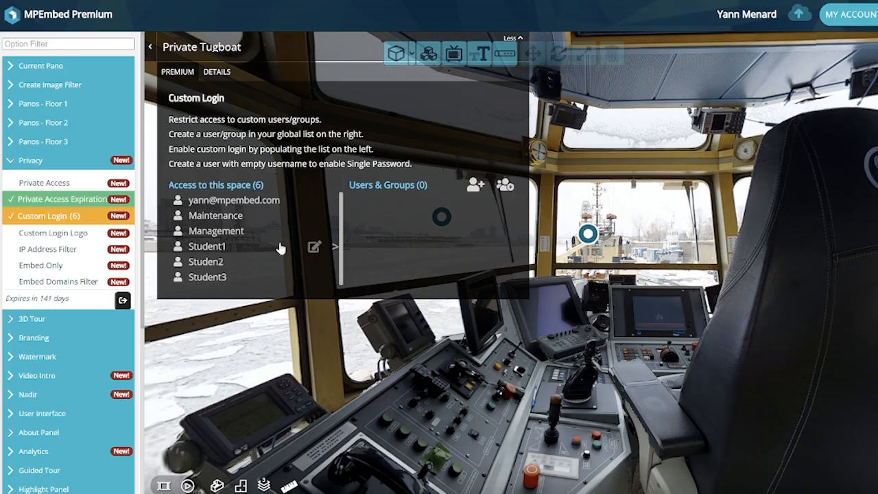
left_click(220, 250)
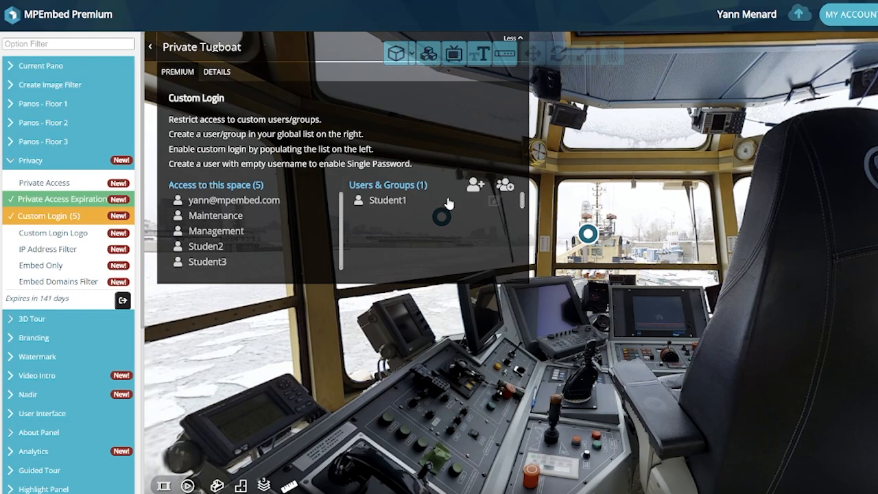
Change Student1's disable date to November 11, then delete Student1 entirely
left_click(494, 203)
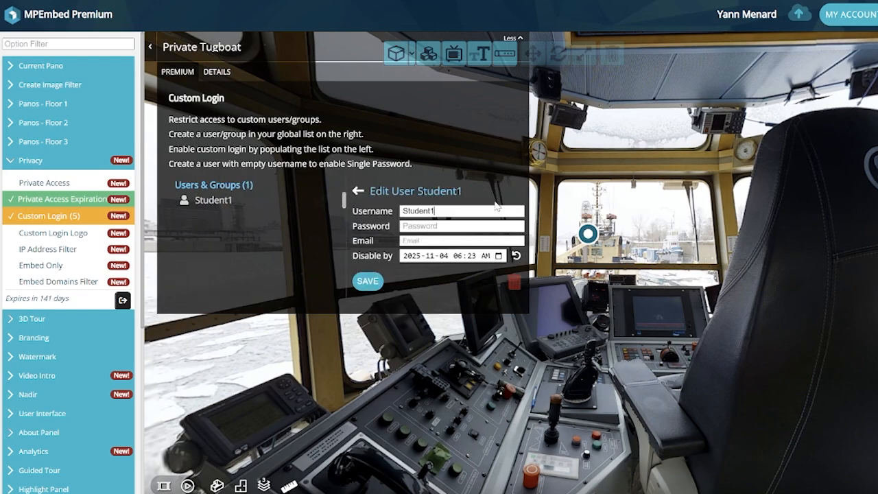
left_click(499, 255)
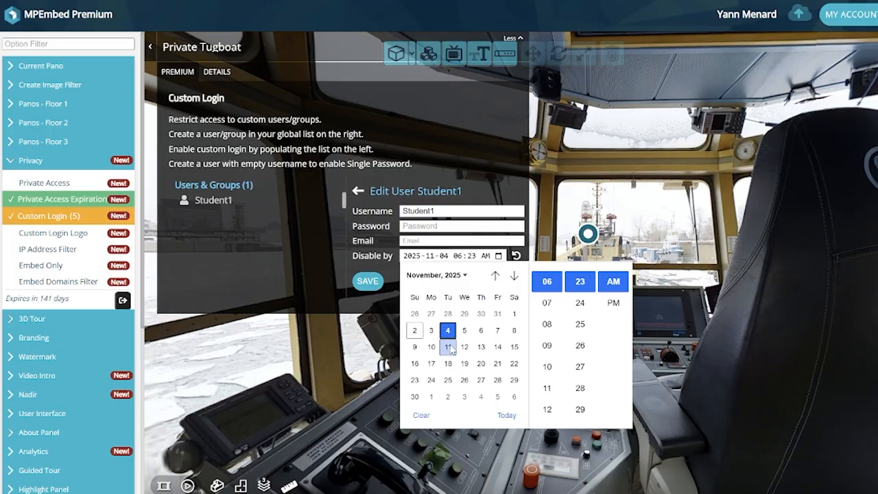
left_click(448, 347)
left_click(515, 282)
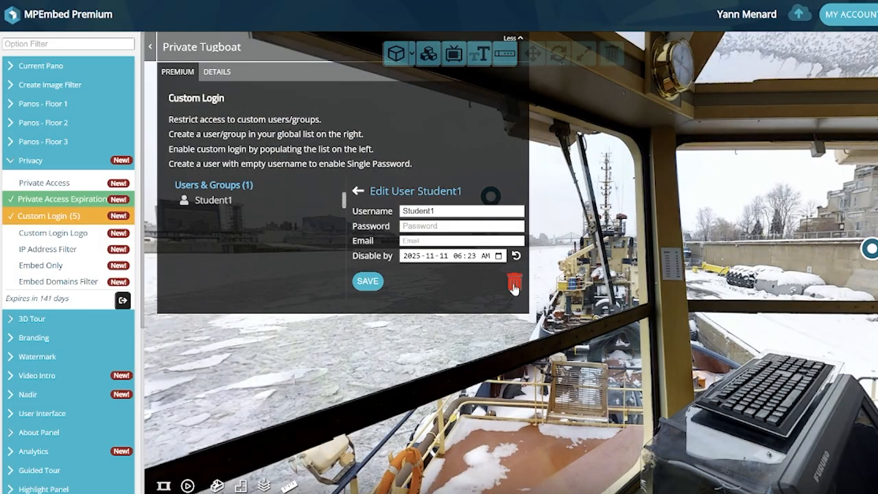
left_click(514, 283)
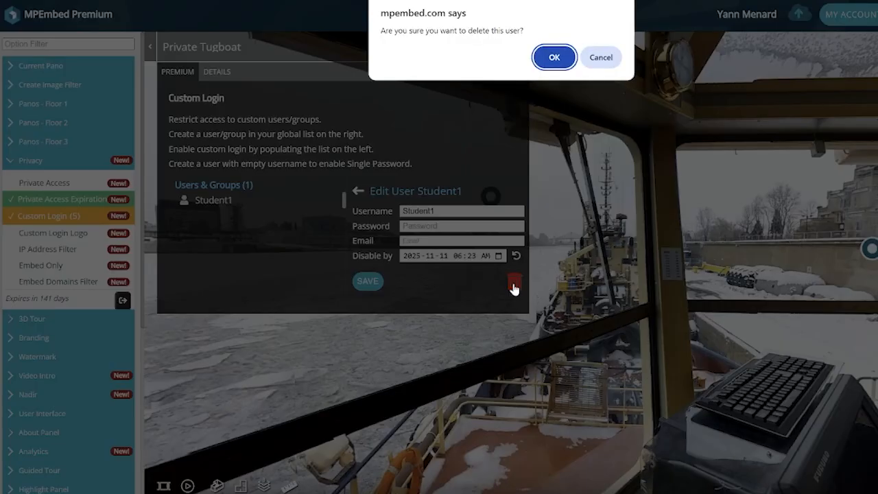
left_click(554, 59)
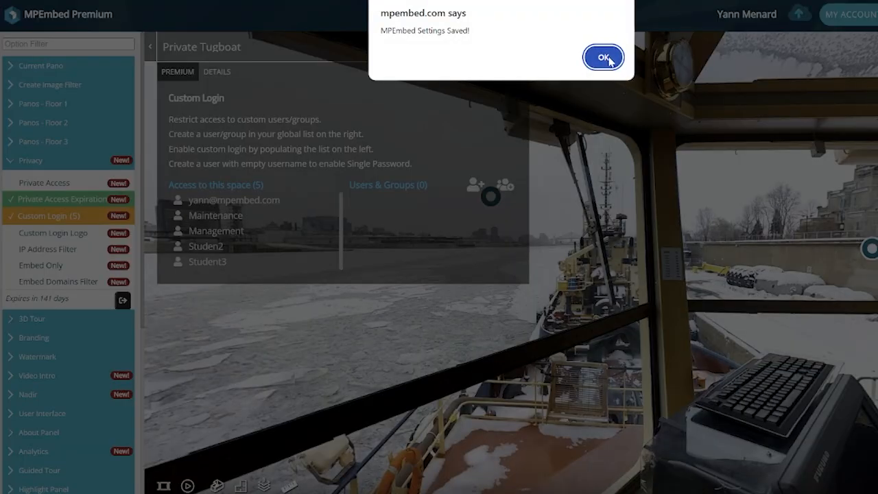
Acknowledge the saved settings, move Tug 1 out of and back into access, and re-save it
left_click(601, 57)
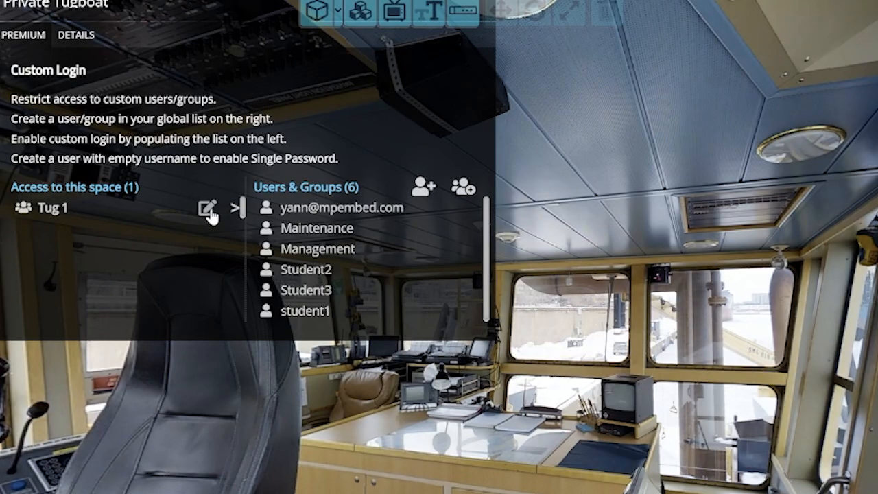
left_click(70, 210)
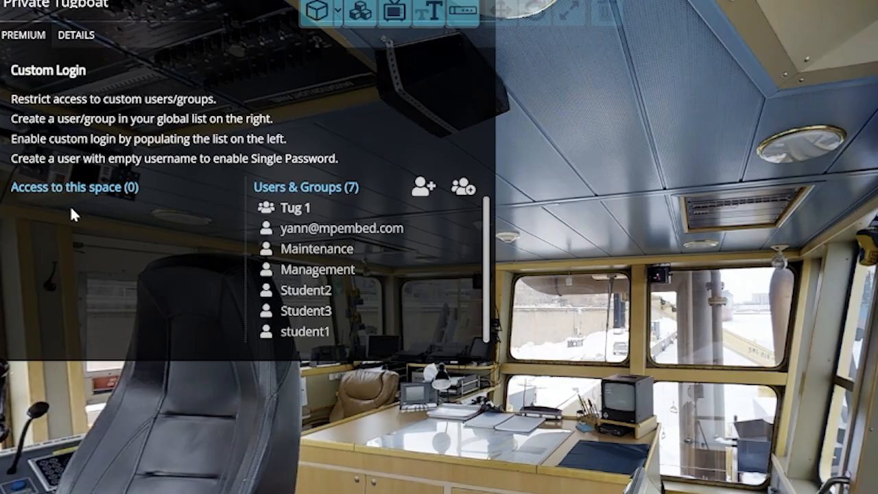
left_click(294, 209)
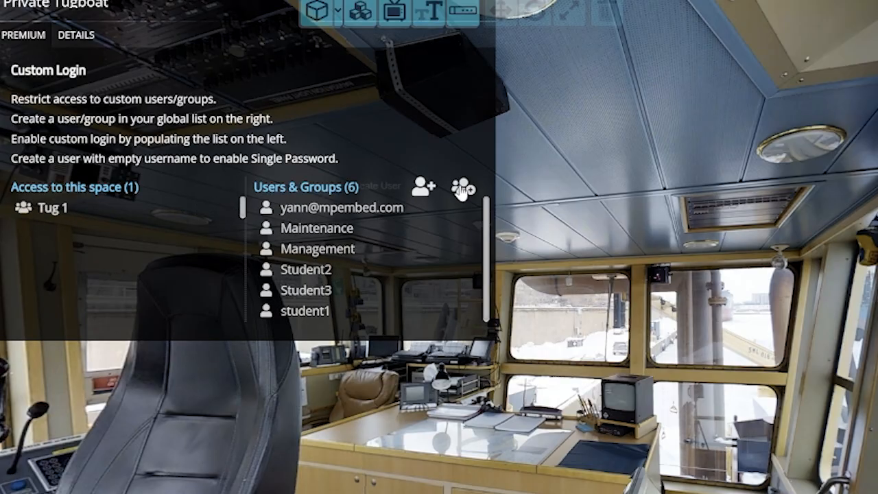
left_click(206, 209)
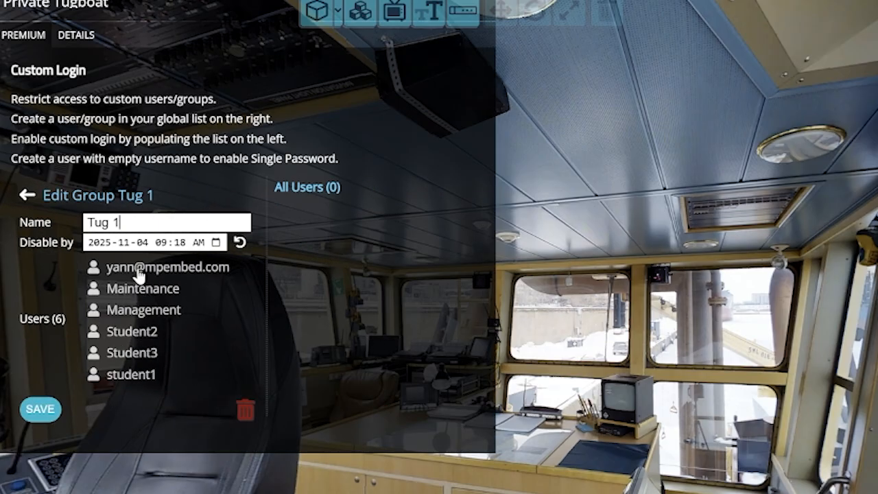
left_click(40, 410)
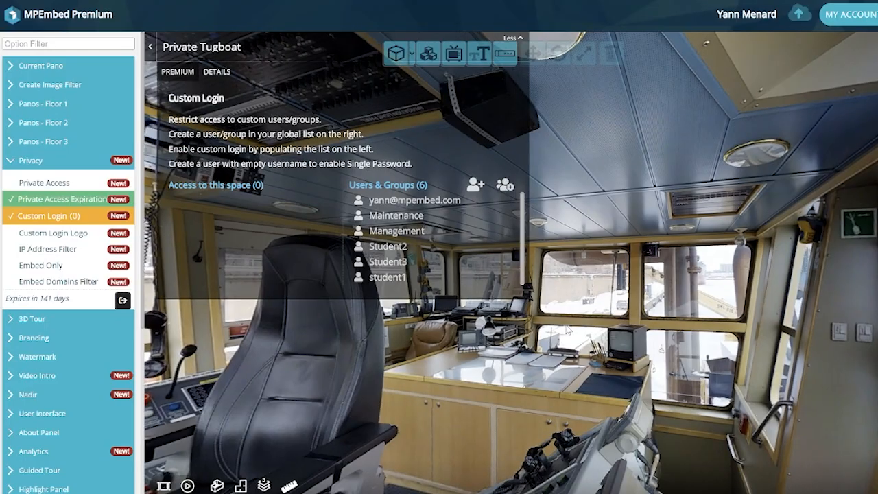
Create group Tug 1, disabled from November 4, with the new user, Maintenance, Management, Student2, Student3, student1
mouse_move(381, 206)
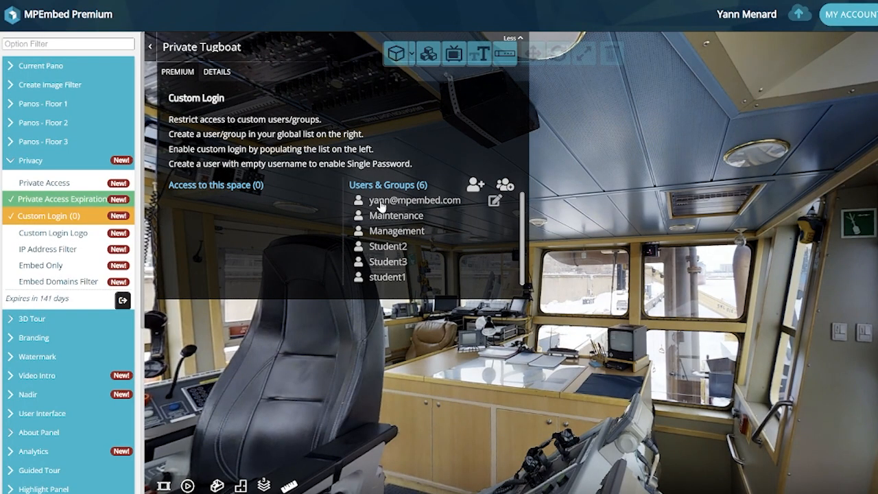
left_click(505, 184)
type("Tug")
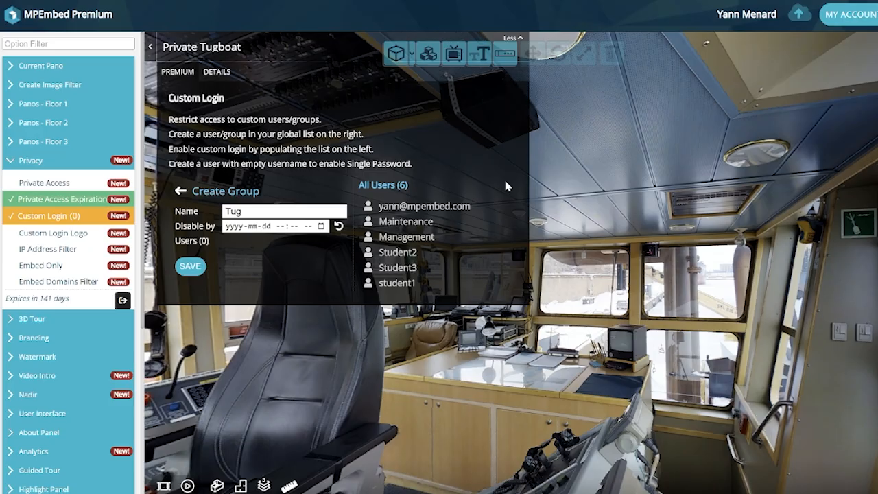
type(" 1")
left_click(321, 226)
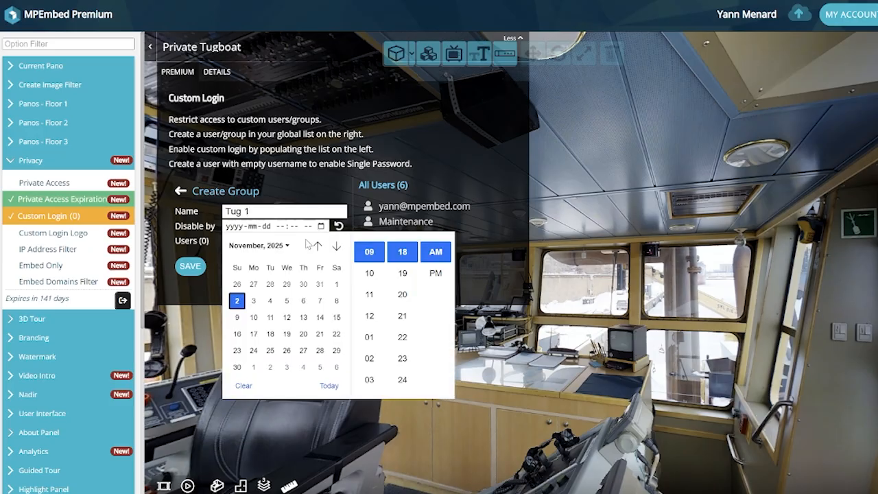
left_click(270, 301)
left_click(190, 268)
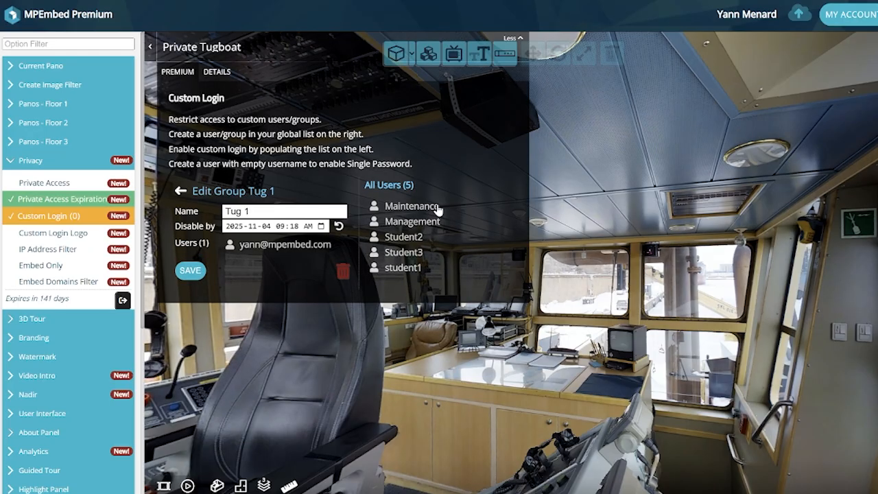
left_click(418, 206)
left_click(414, 207)
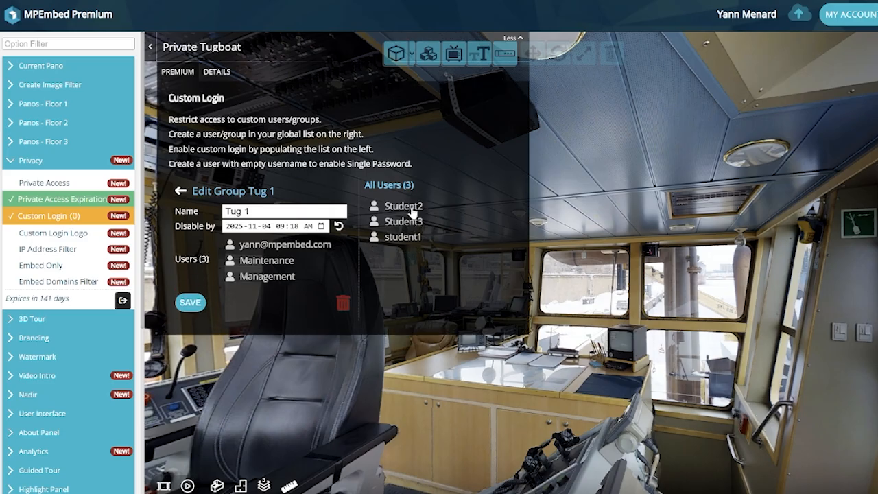
left_click(412, 207)
left_click(405, 207)
left_click(403, 207)
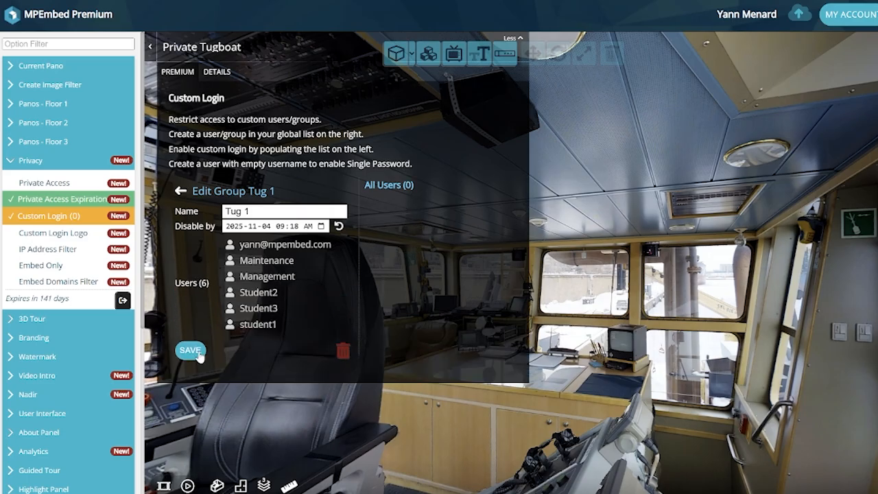
left_click(190, 353)
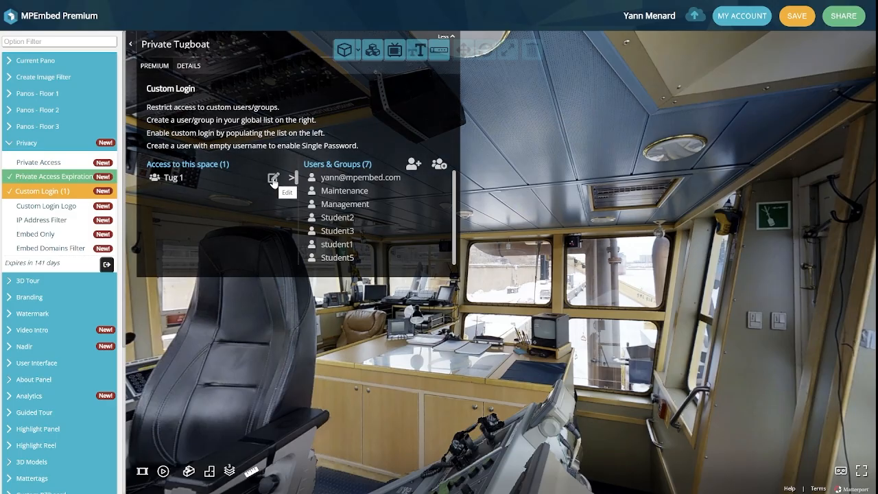
Add Student5 to the Tug 1 group and save all settings for the space
left_click(274, 180)
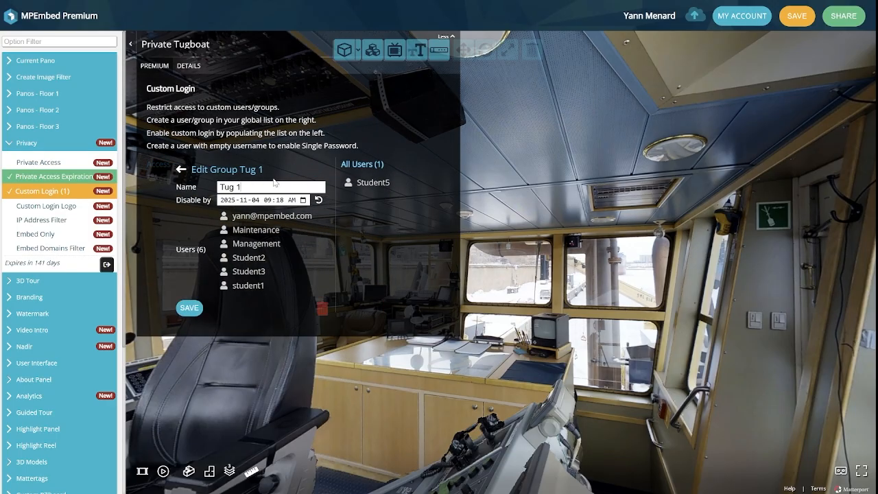
left_click(351, 183)
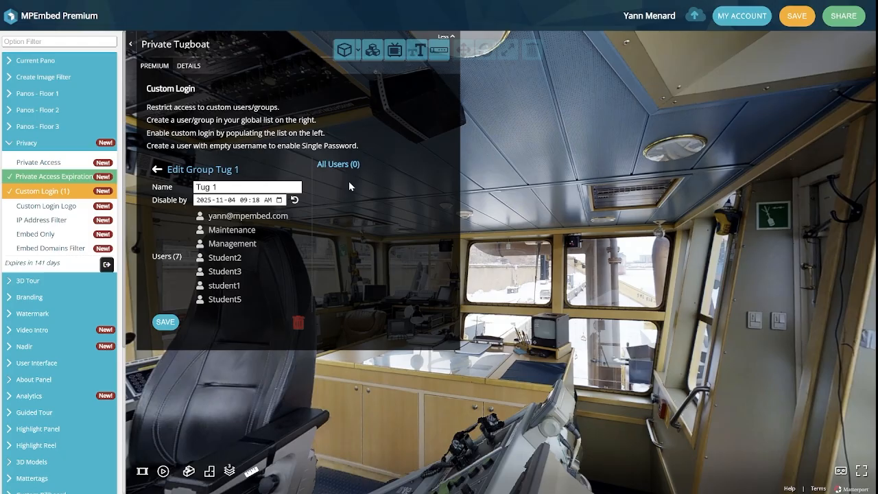
left_click(164, 324)
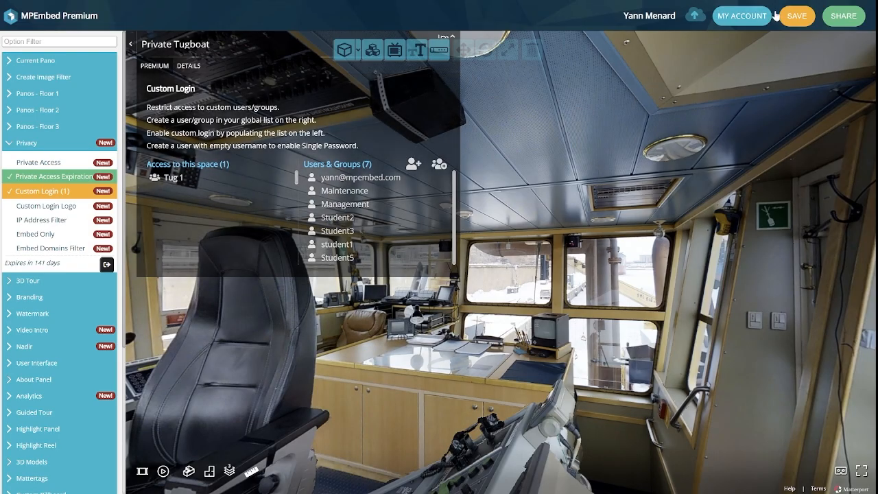
left_click(798, 26)
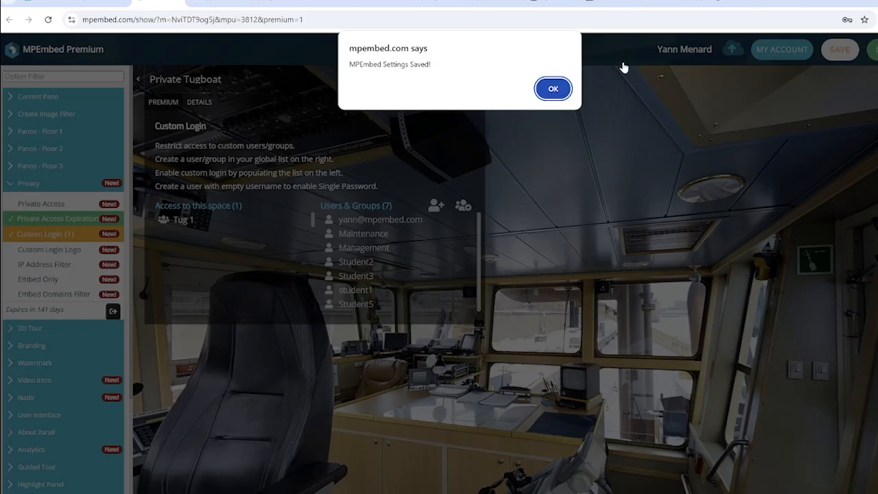
left_click(557, 91)
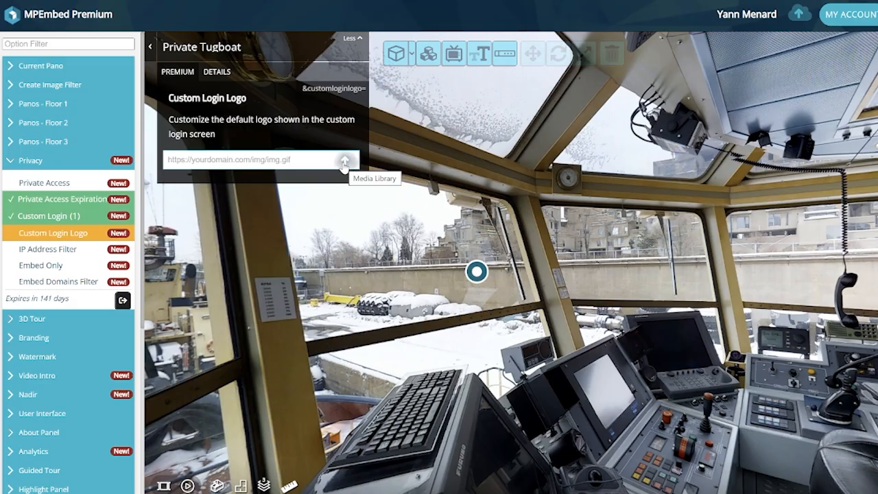
Pick i3d logo.png from the Media Library's Logo folder as the login logo
left_click(344, 162)
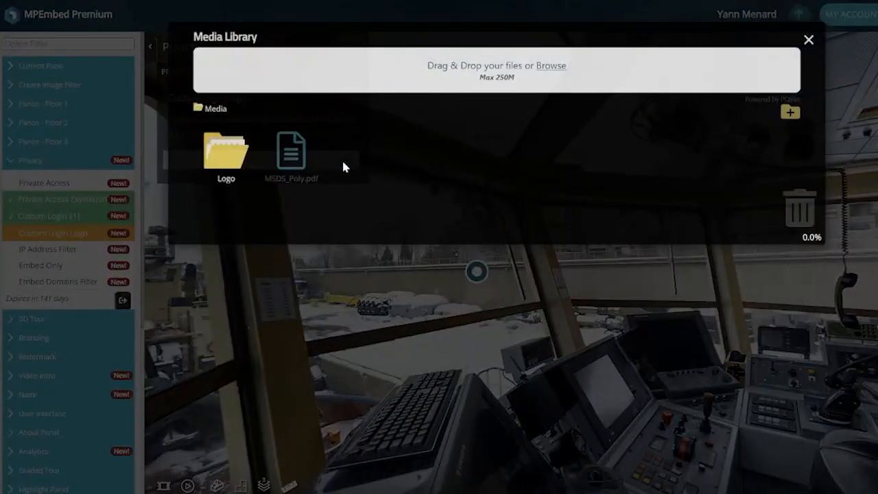
left_click(241, 164)
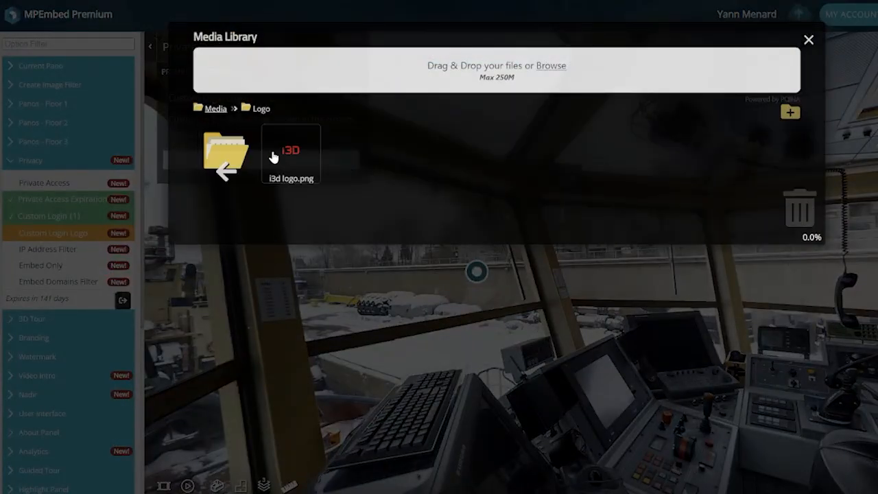
left_click(291, 150)
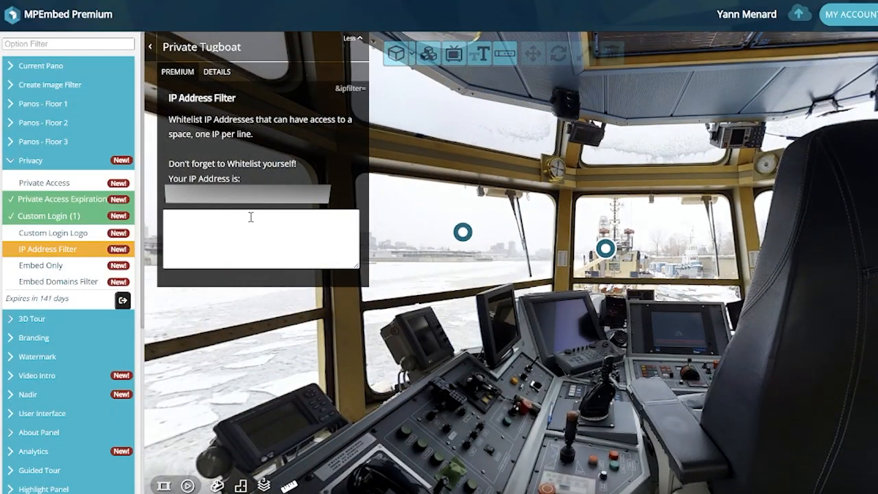
Enter three IPv6 addresses, one per line, in the IP Address Filter whitelist and save
left_click(251, 217)
type("2001:db8:0:1234:5678:9abc:def0:fedc")
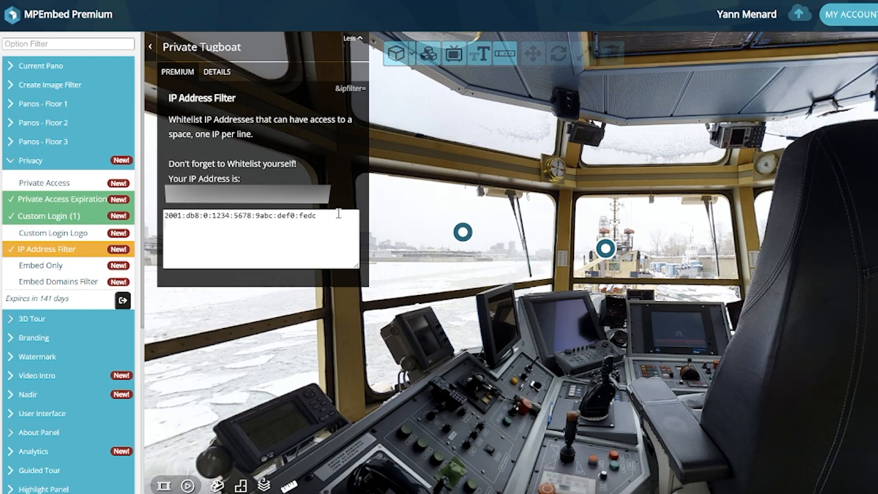
key("Return")
type("2001:db8:0:1234:5678:9abc:def0:fedb")
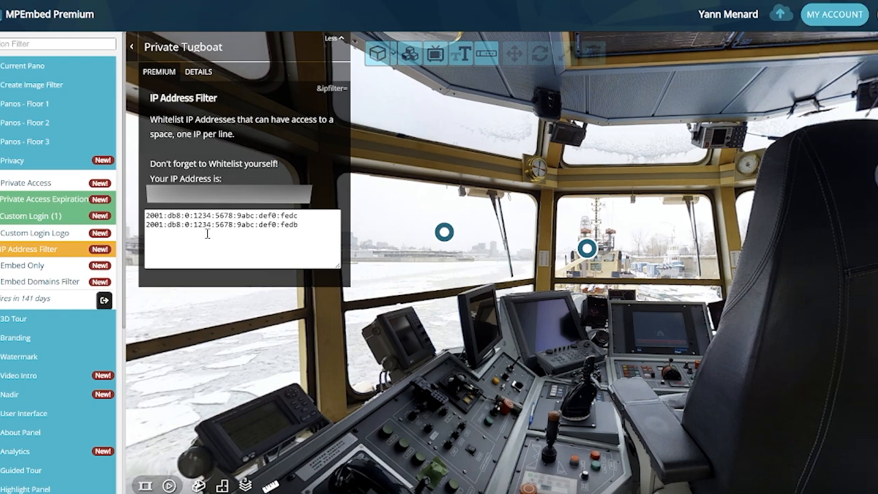
key("Return")
type("2001:db8:0:1234:5678:9abc:def1:0001")
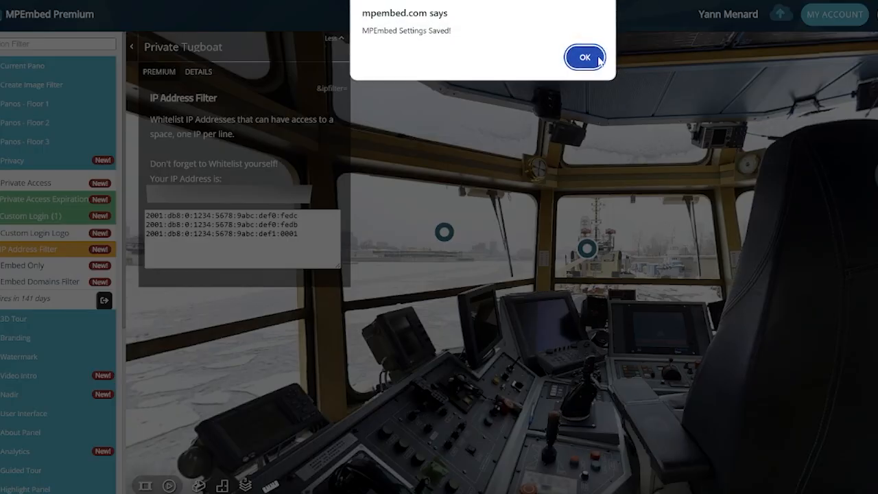
left_click(584, 55)
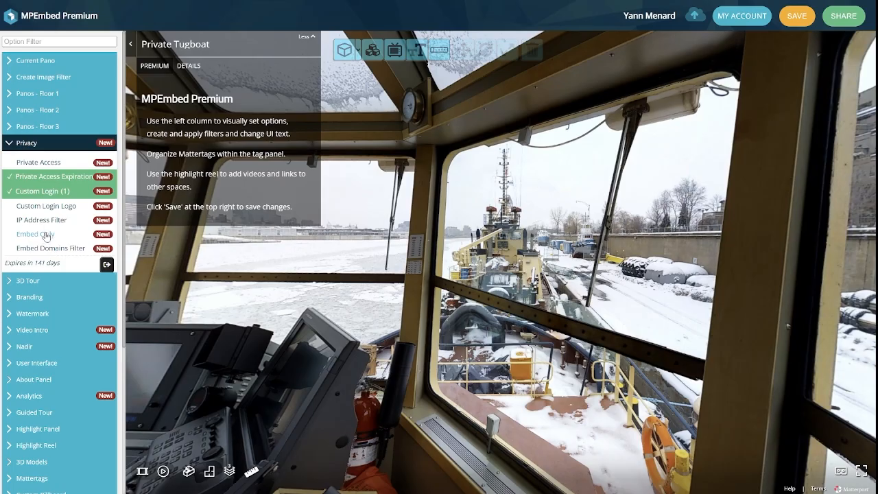
left_click(46, 235)
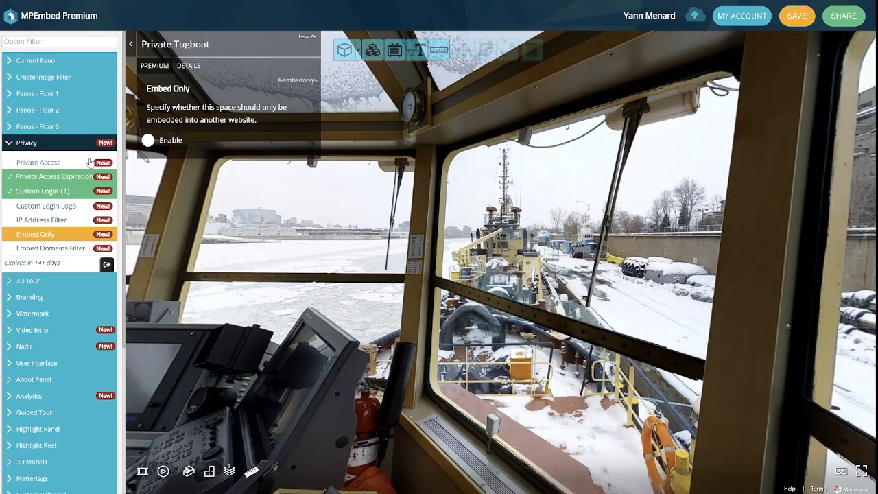
left_click(148, 141)
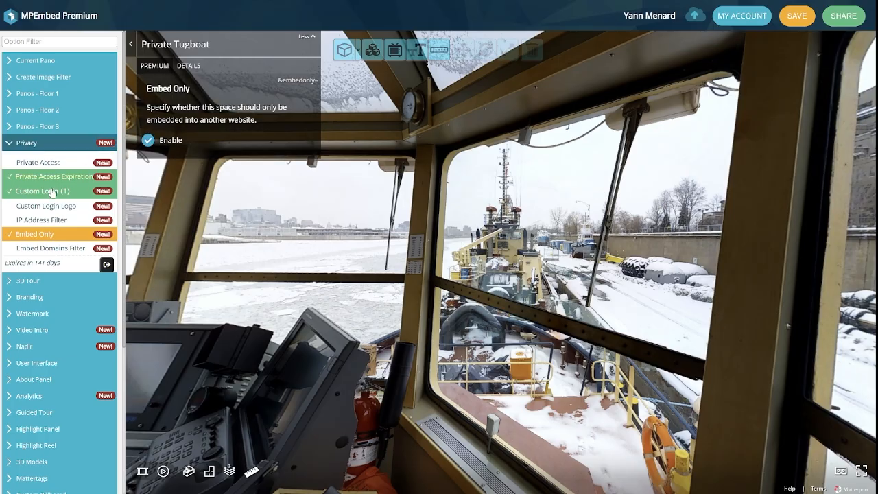
left_click(41, 251)
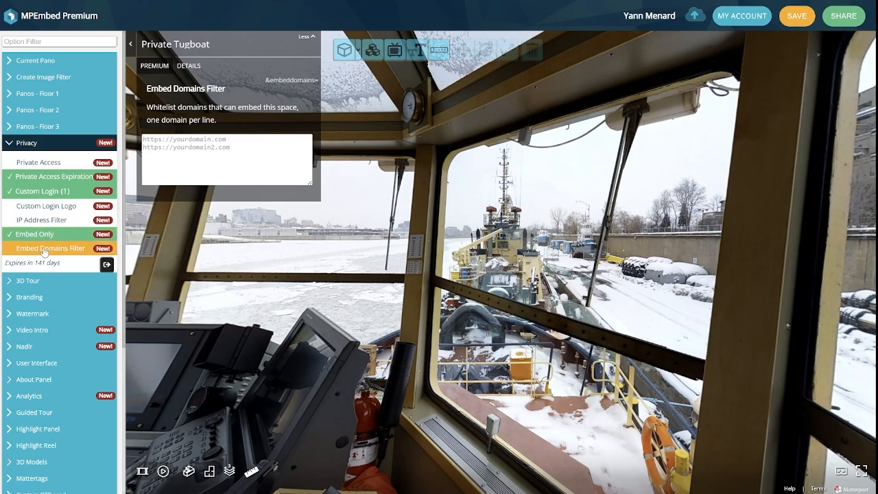
left_click(236, 142)
type("https://imagine-3d.com/")
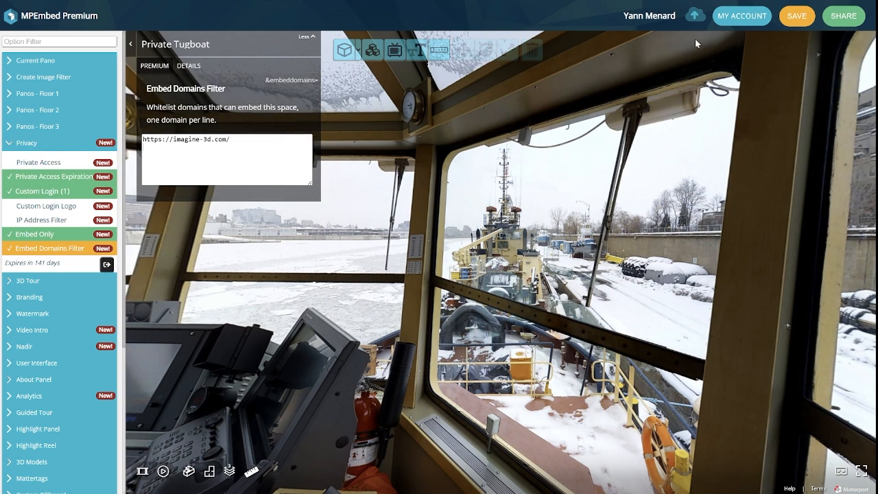
left_click(783, 21)
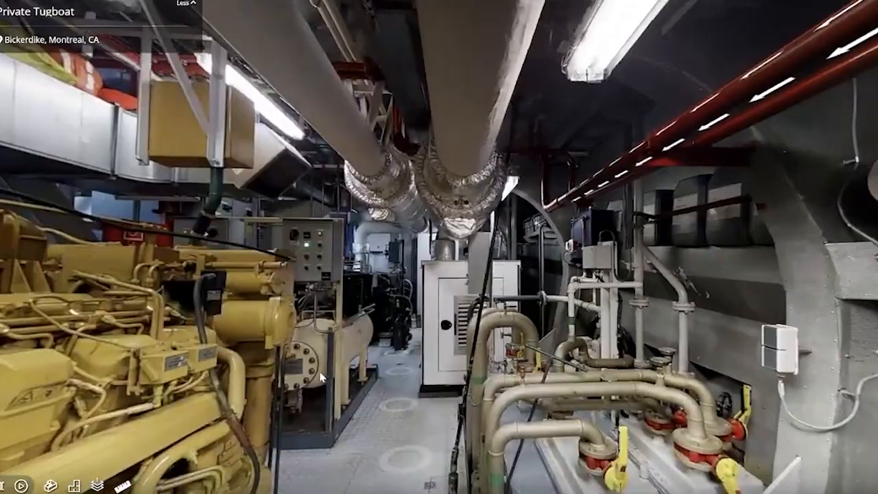
Walk the engine room, view Floor 3 in Dollhouse, and open then close the Svitzer video tag
left_click(361, 361)
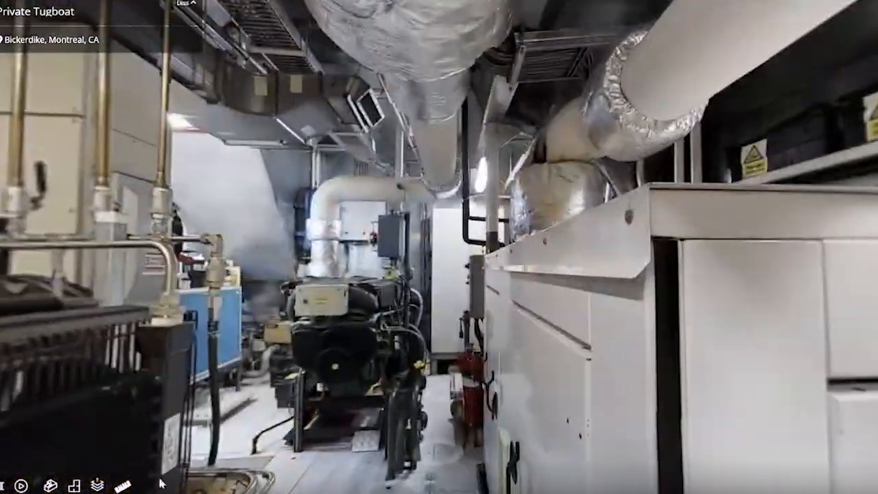
left_click(49, 486)
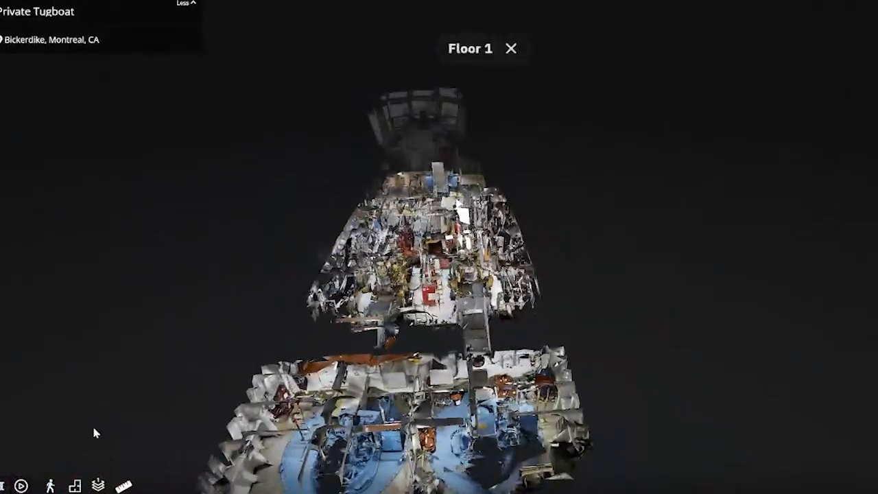
left_click(99, 487)
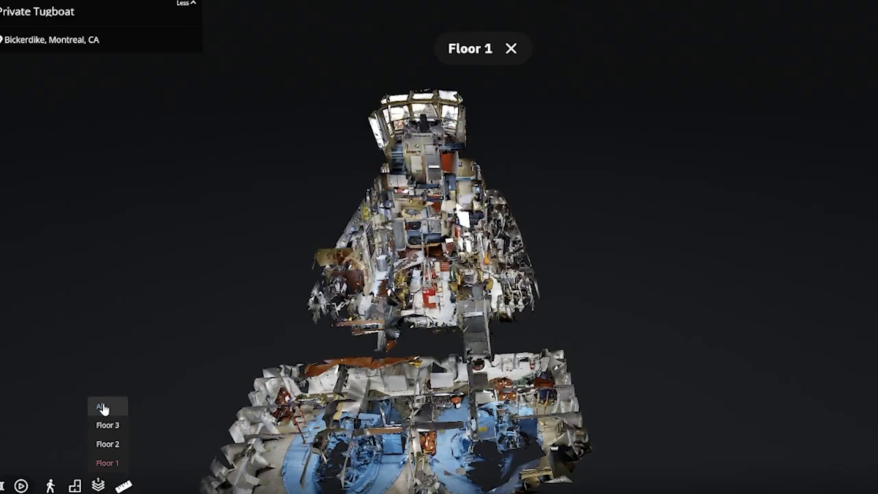
left_click(412, 148)
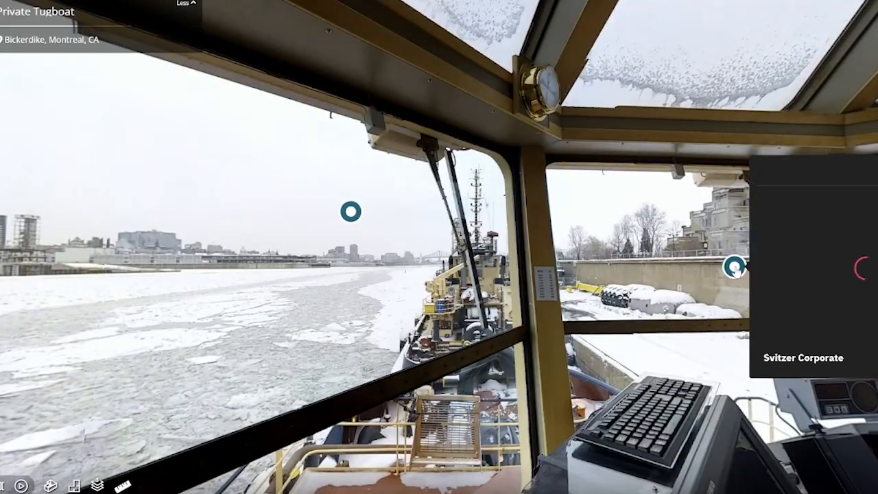
left_click(735, 266)
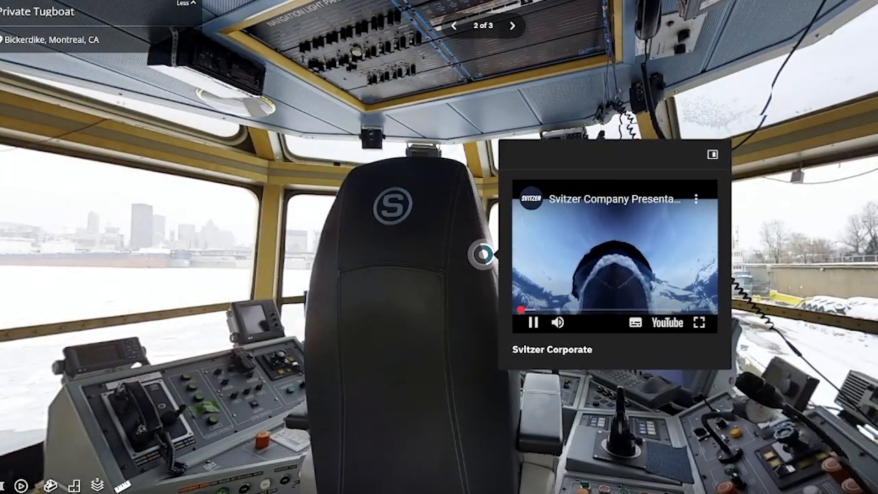
left_click(753, 475)
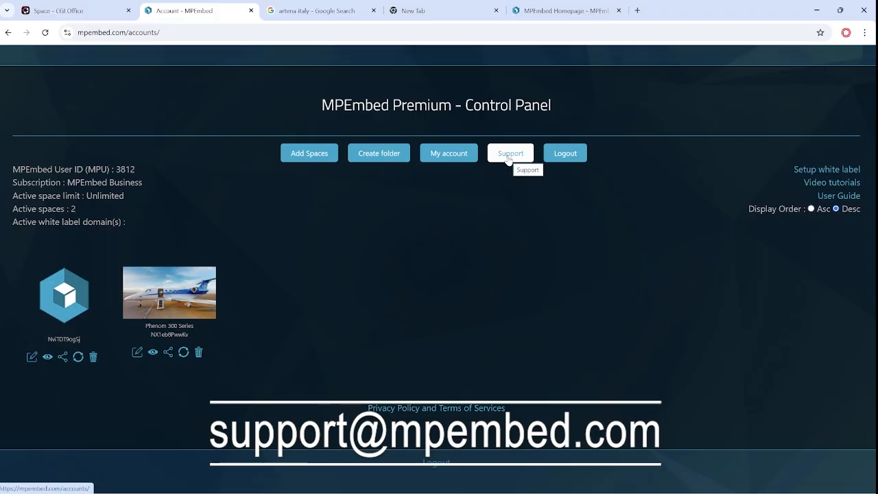
Open the Support dropdown in the control panel to show the support options, including Request live tutorial
left_click(508, 155)
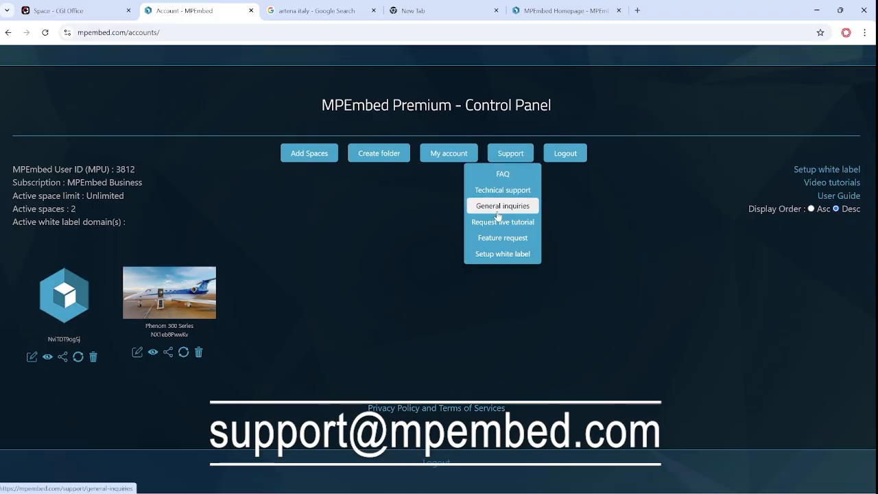